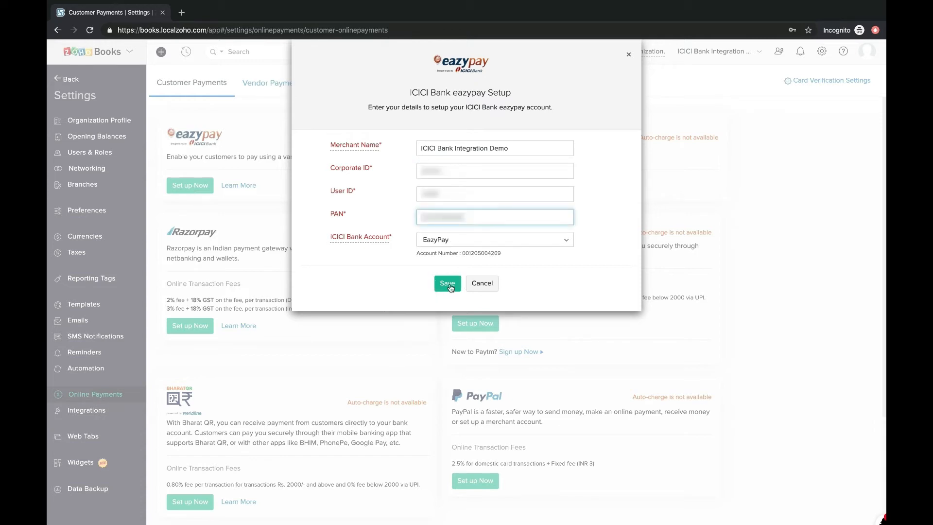
Step: Save the eazypay gateway settings and proceed to ICICI eazypay's online boarding registration
left_click(449, 285)
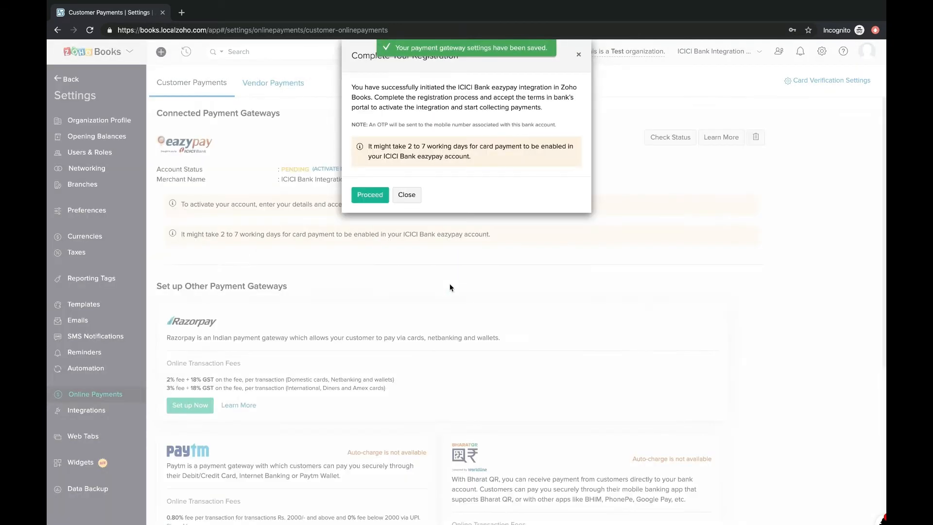
left_click(371, 195)
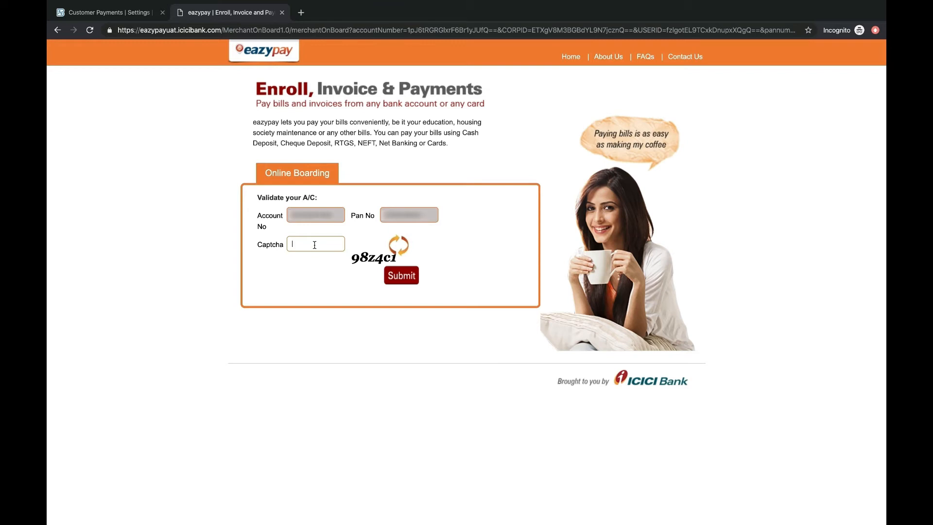
Step: Validate the eazypay merchant account with the captcha and the one-time password
left_click(314, 245)
left_click(413, 277)
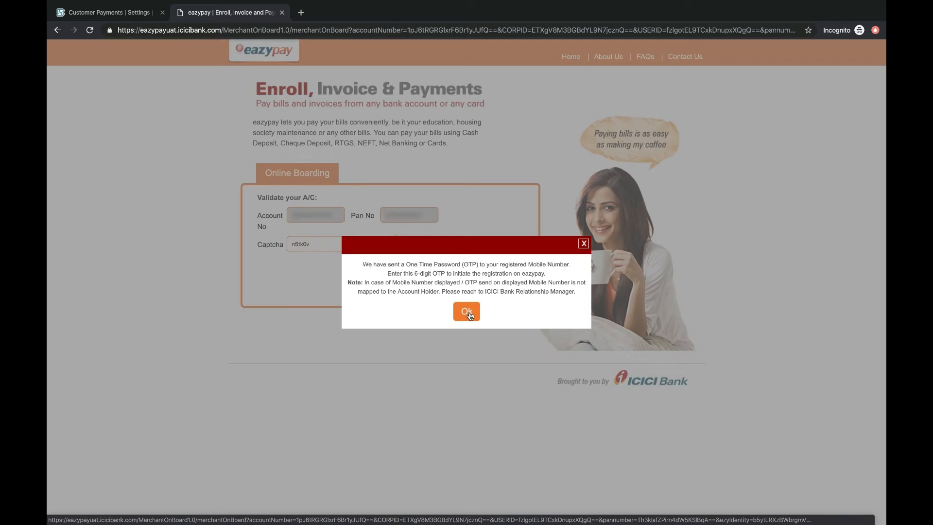
left_click(466, 312)
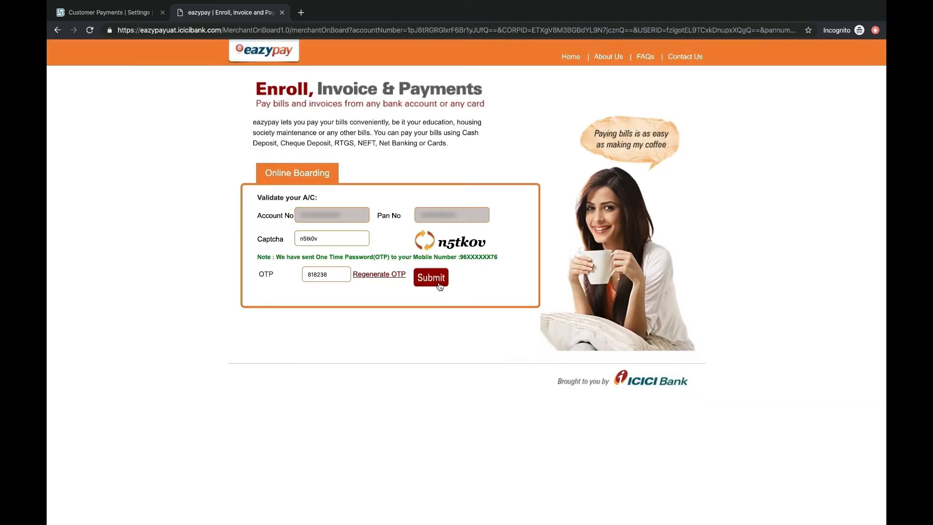
left_click(440, 284)
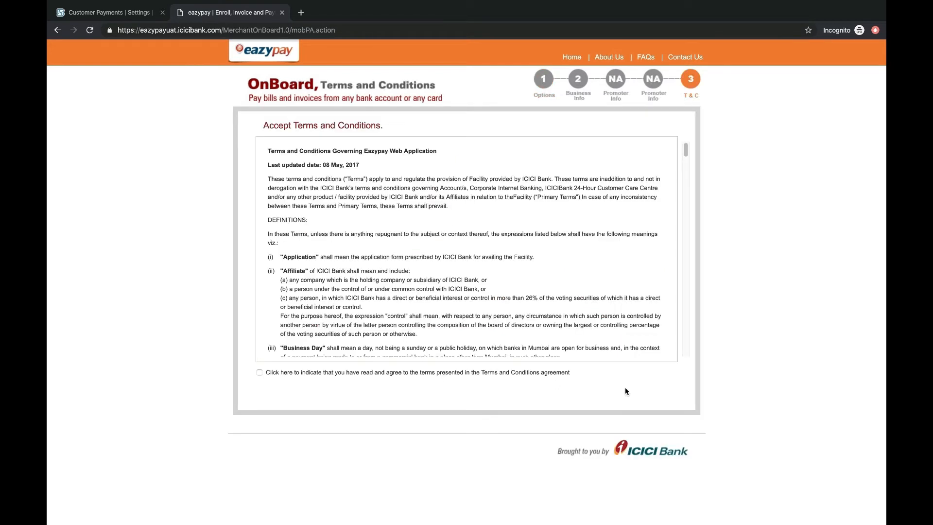
Step: Agree to the eazypay terms and conditions and return to the Zoho Books dashboard
left_click(260, 373)
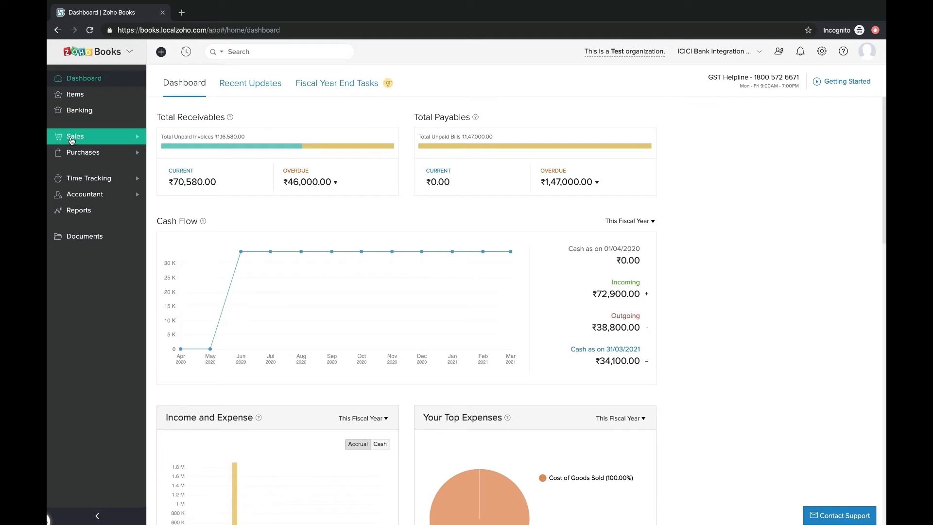
Step: Create invoice INV-000008 for a ₹46,000 Dell CPU with ICICI EazyPay enabled and save to send
left_click(72, 140)
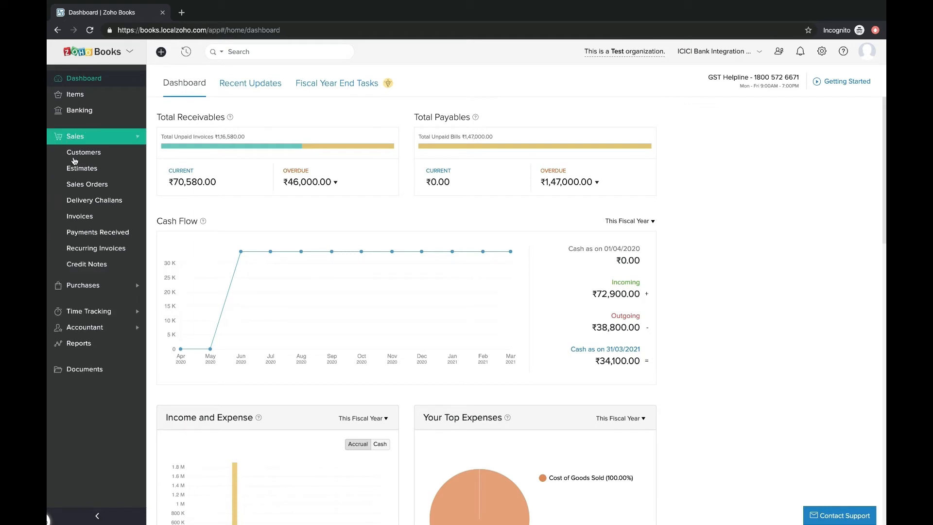
left_click(90, 220)
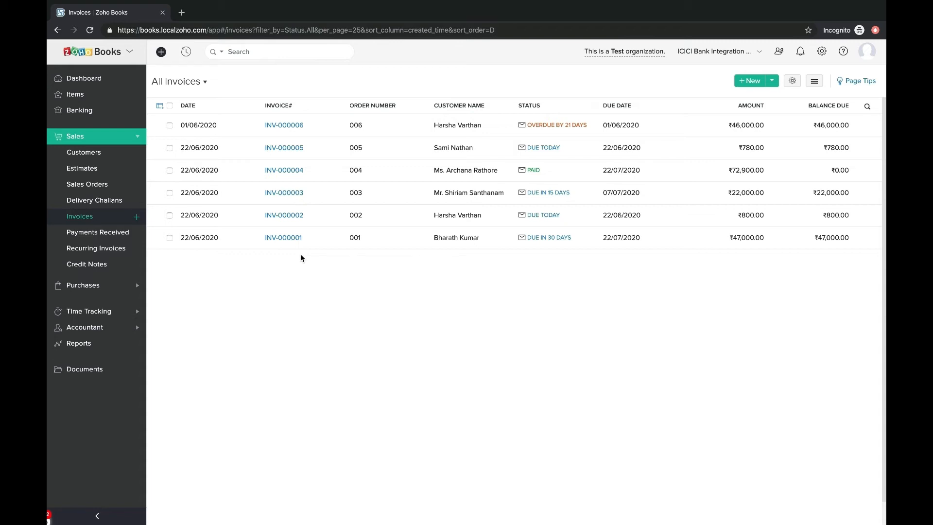
left_click(746, 84)
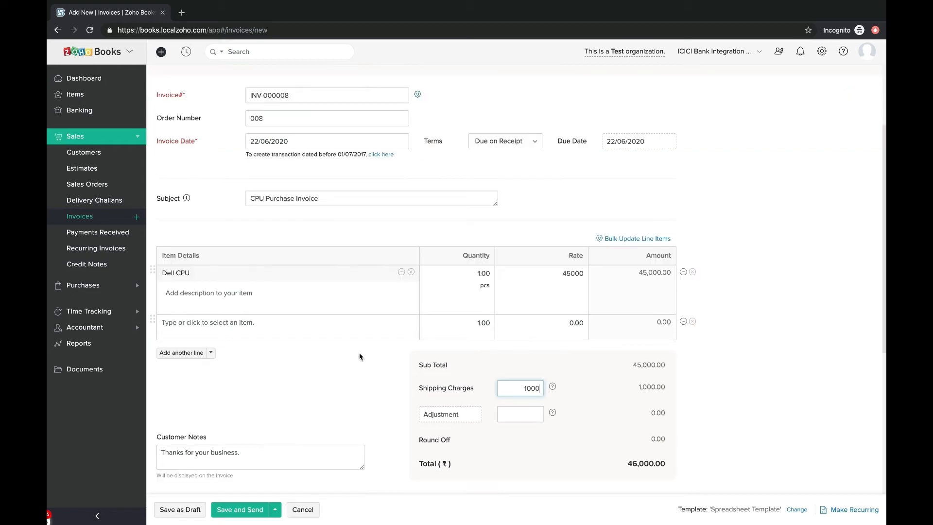
scroll(359, 355, "down", 5)
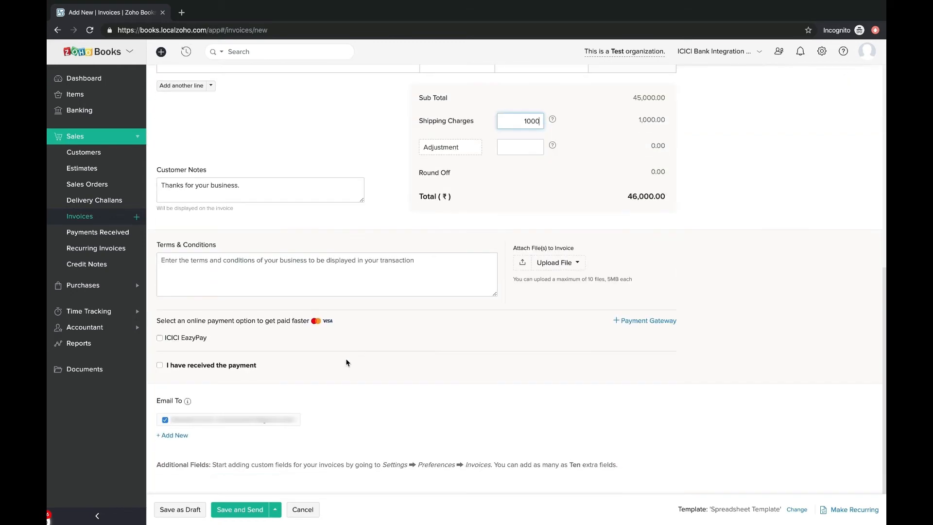
left_click(159, 339)
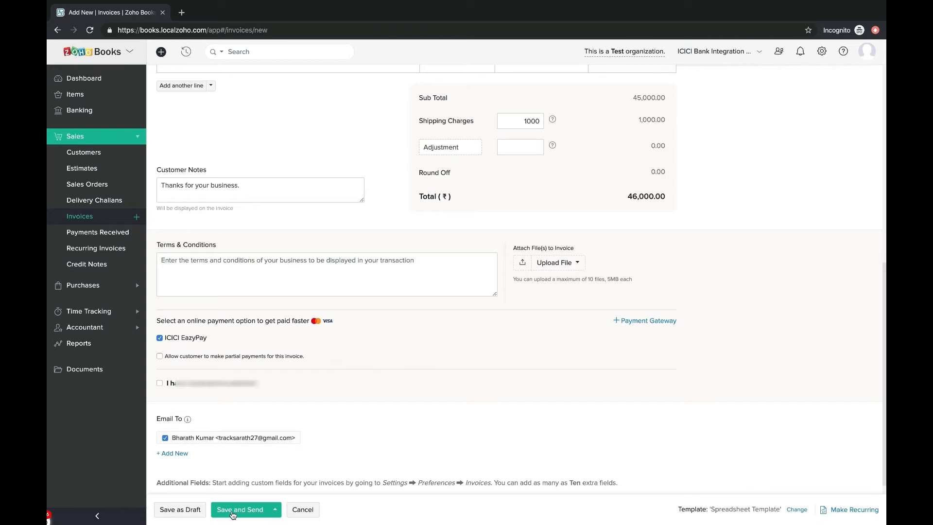
left_click(233, 514)
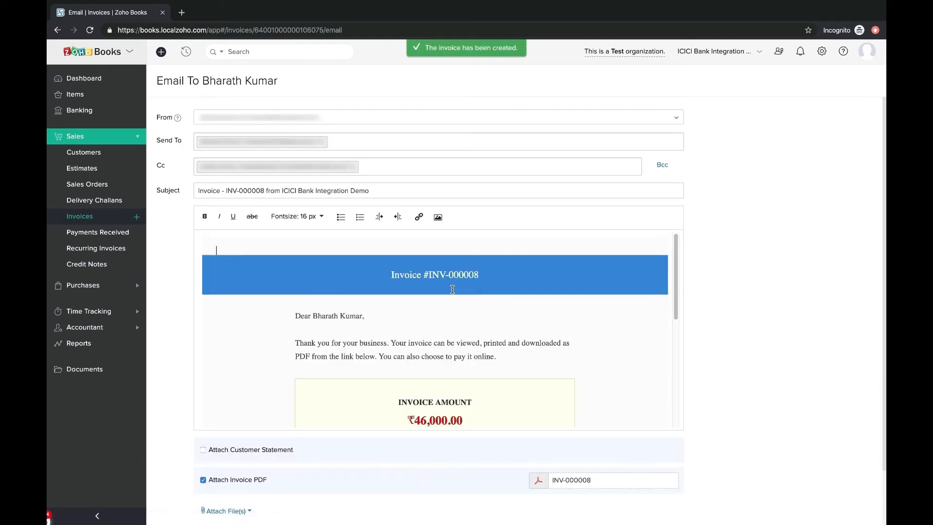
Step: Send the INV-000008 invoice email, with its PDF attached, to the customer
scroll(452, 289, "down", 3)
scroll(739, 348, "down", 2)
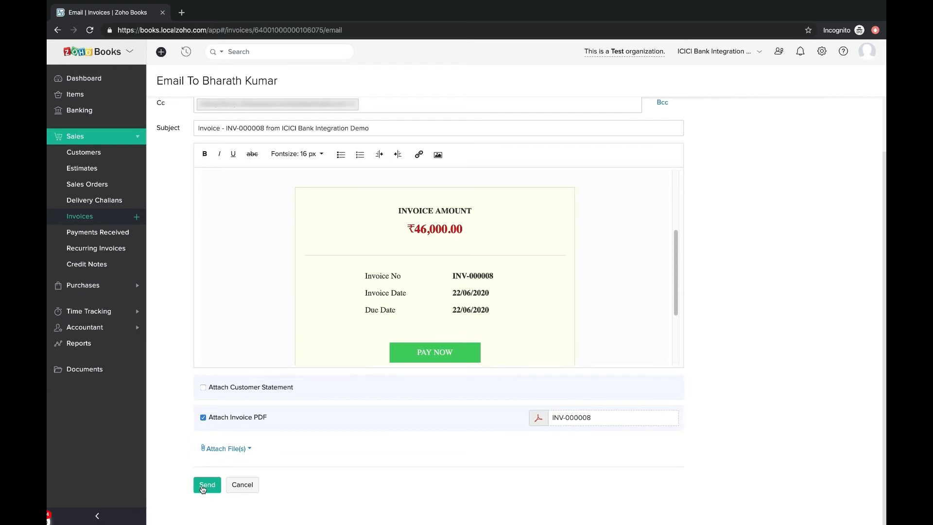
left_click(203, 486)
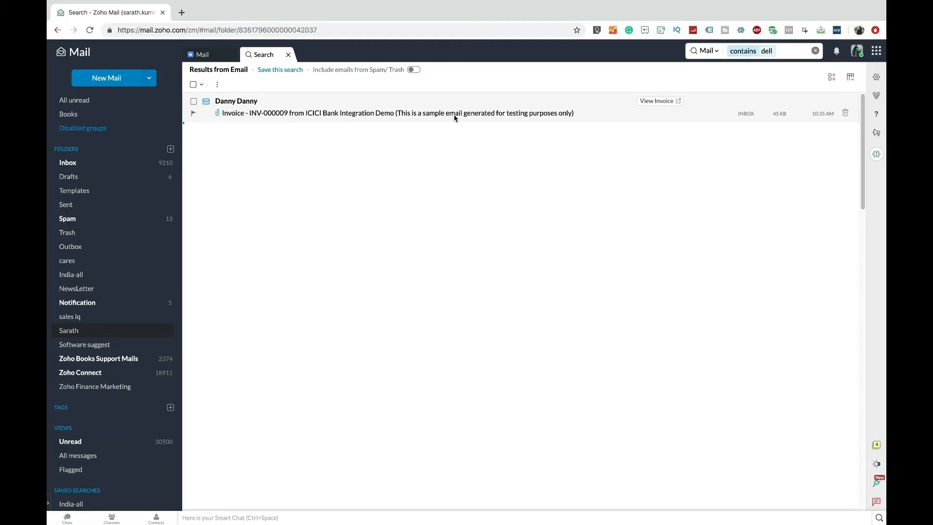
Step: Open the INV-000009 invoice email and go to its ₹46,000 Pay Now page
left_click(426, 108)
scroll(619, 287, "down", 1)
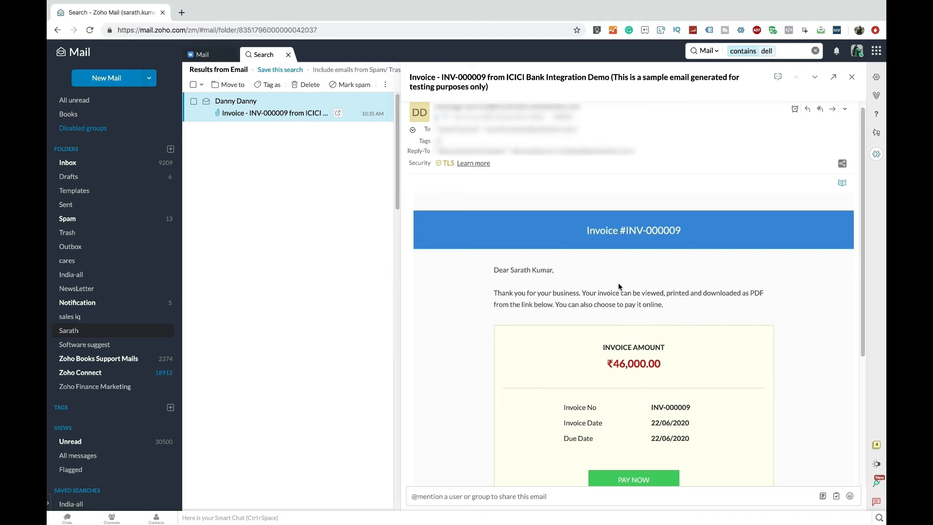
scroll(619, 286, "down", 4)
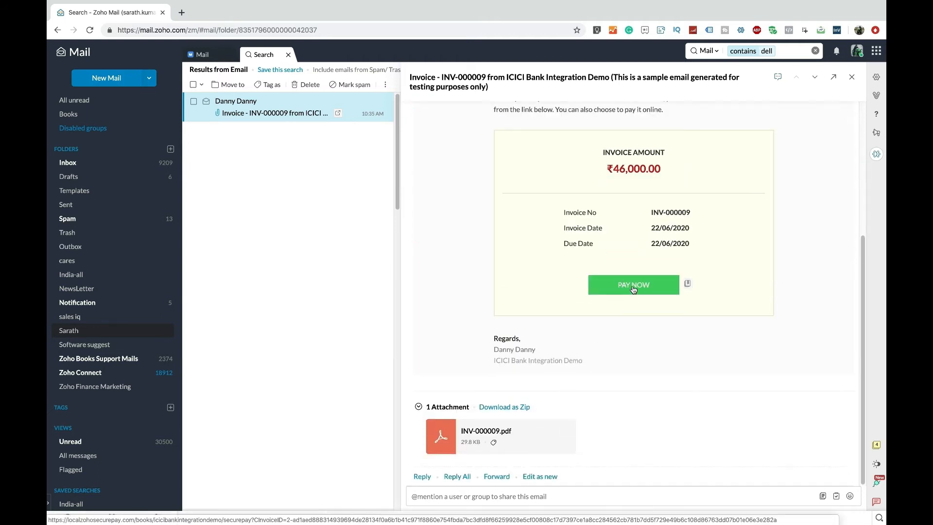
left_click(633, 287)
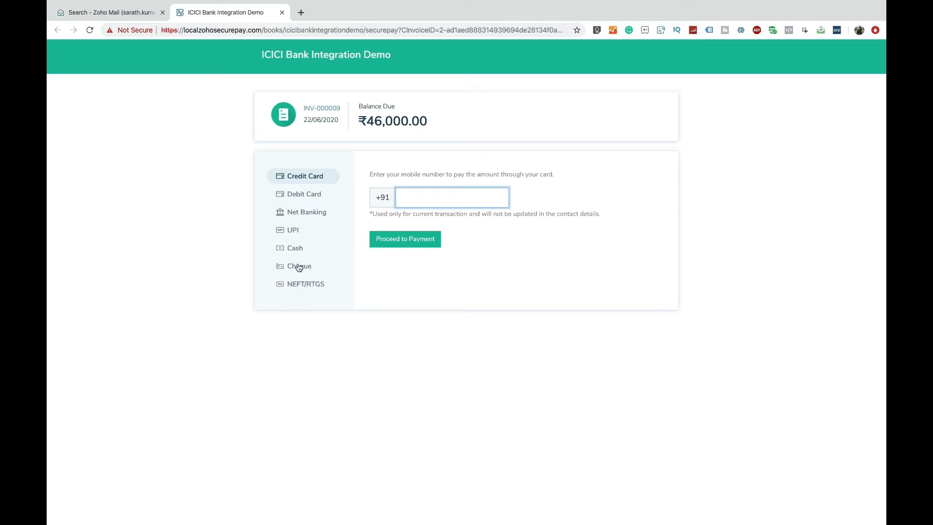
Step: Choose NEFT/RTGS payment for INV-000009 and request an eazypay challan for Rs. 46006
left_click(297, 248)
left_click(300, 289)
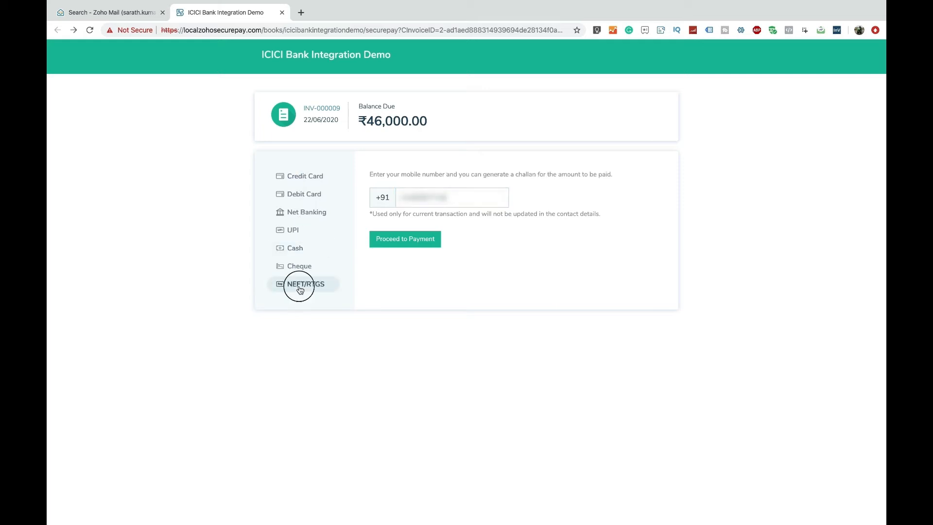
left_click(402, 241)
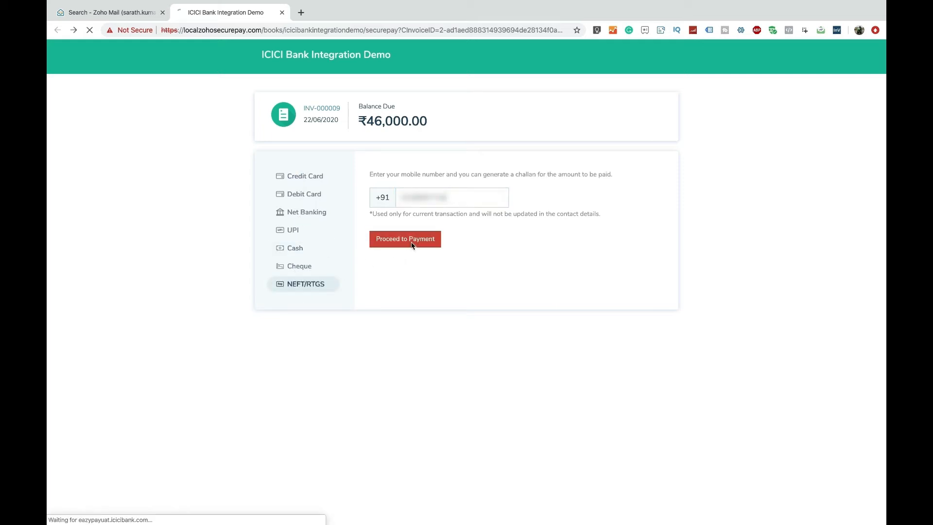
left_click(412, 344)
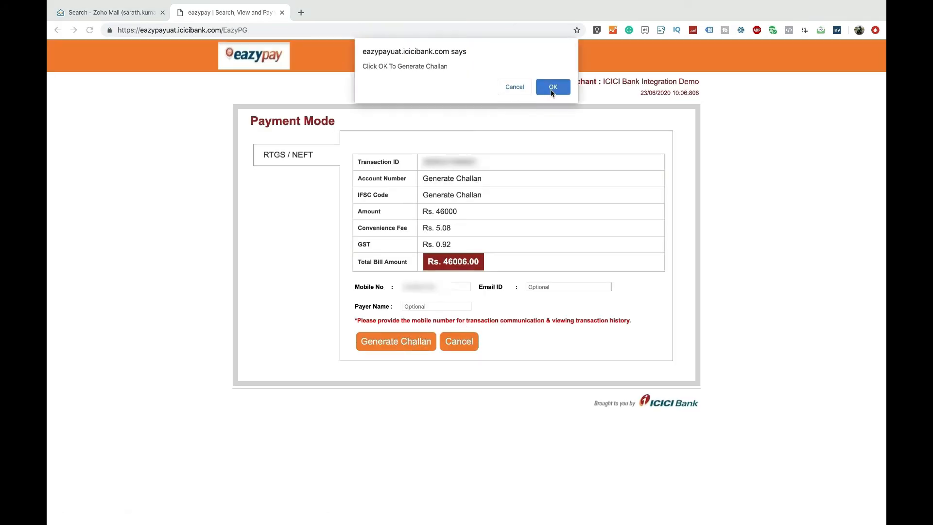
Step: Confirm generating the NEFT challan for the invoice payment
left_click(552, 90)
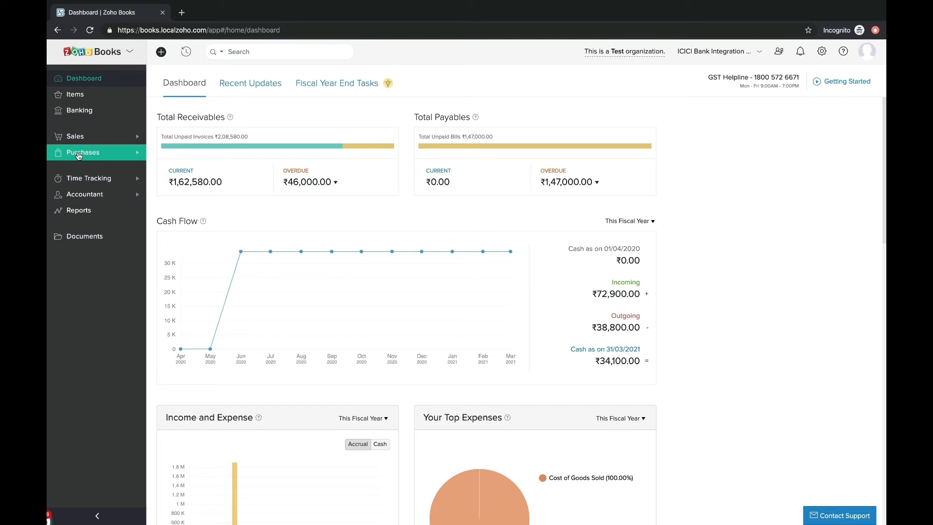
Step: Open vendor Pacific Marketing and Distributors and start adding a bank account
left_click(78, 154)
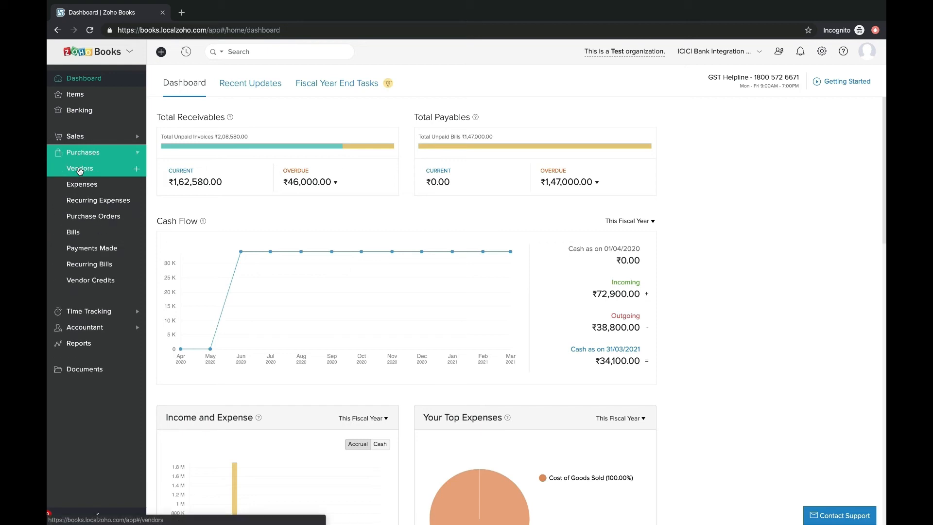
left_click(81, 170)
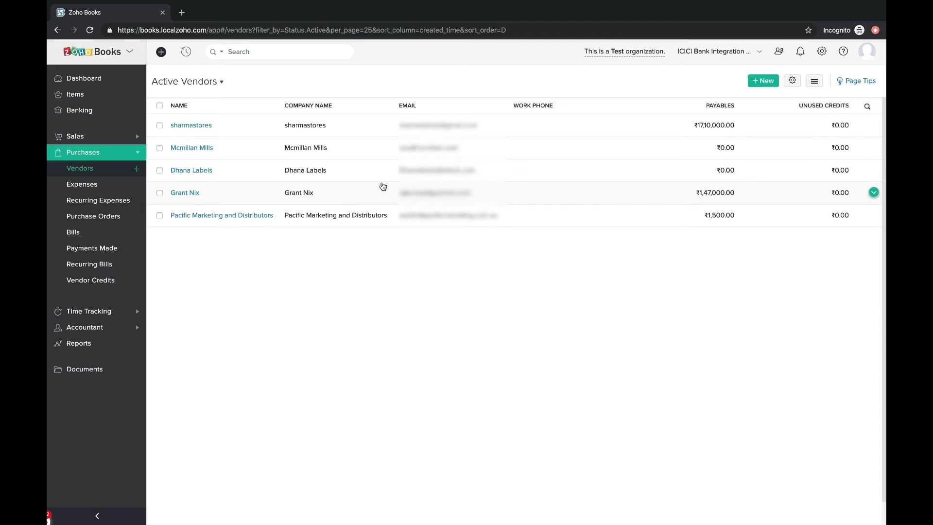
left_click(312, 217)
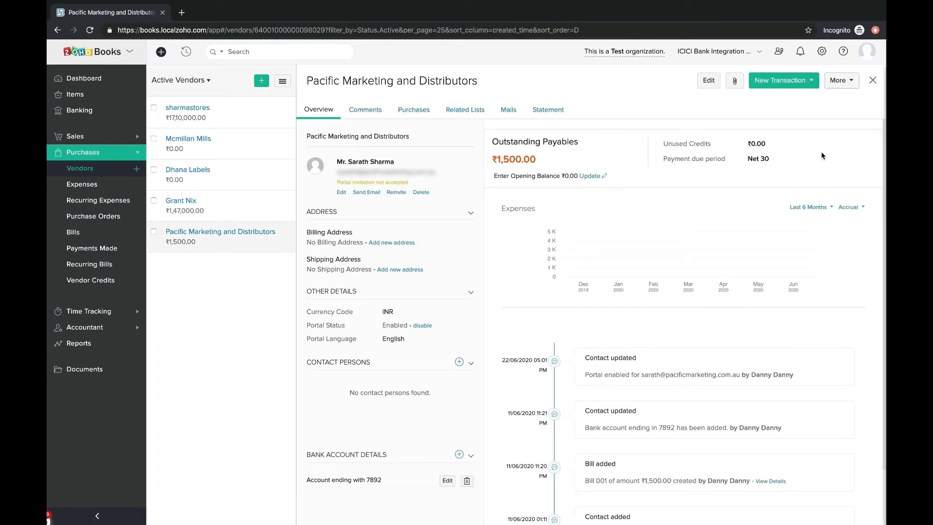
left_click(840, 86)
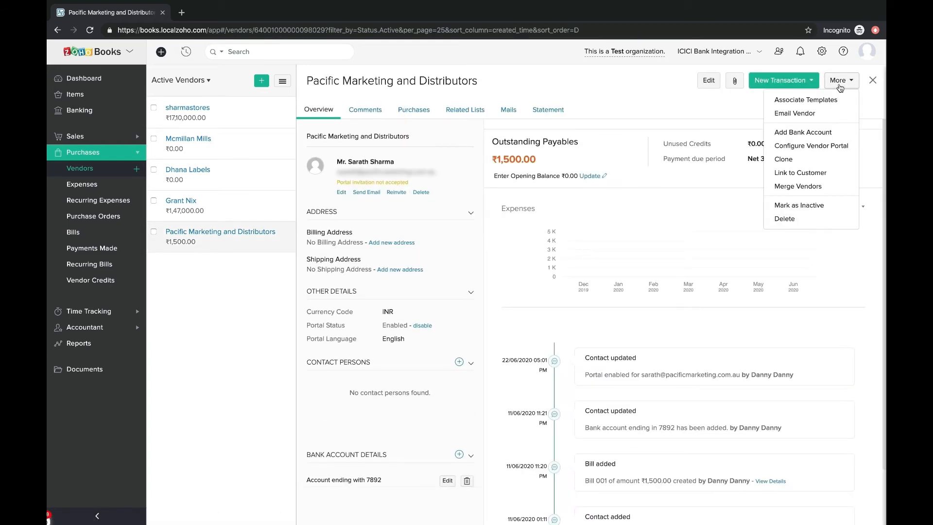
left_click(816, 132)
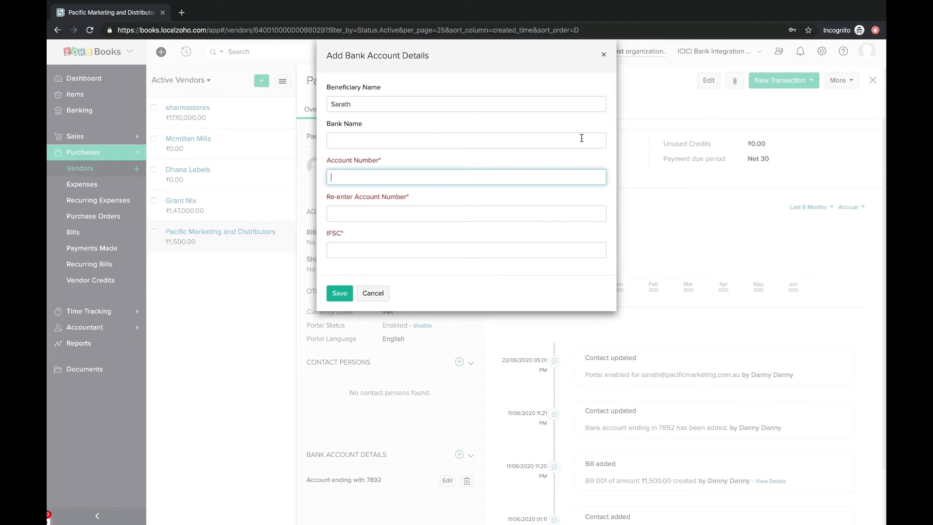
Step: Save the vendor's ICICI Bank account with its account number and IFSC ICICIB00024
left_click(360, 141)
type("ICICI Bank")
key("Tab")
type("••••••••••")
key("Tab")
type("••••••••••")
key("Tab")
type("ICICIB00024")
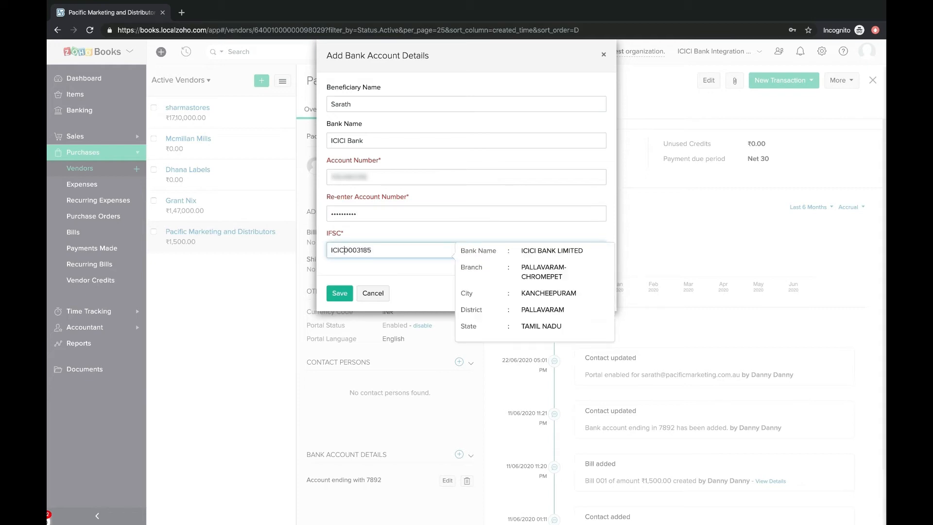
key("Return")
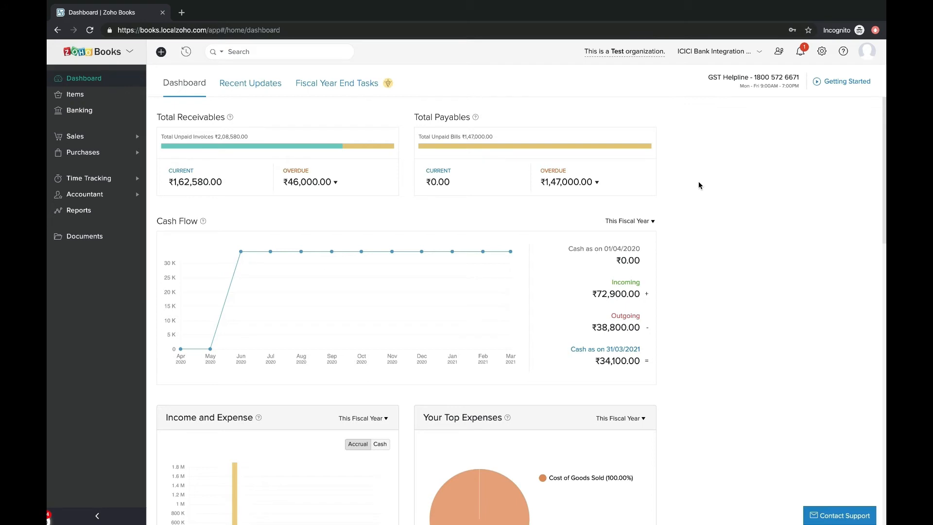
Step: Open Pacific Marketing and Distributors' bill 001 from the bills list
left_click(83, 153)
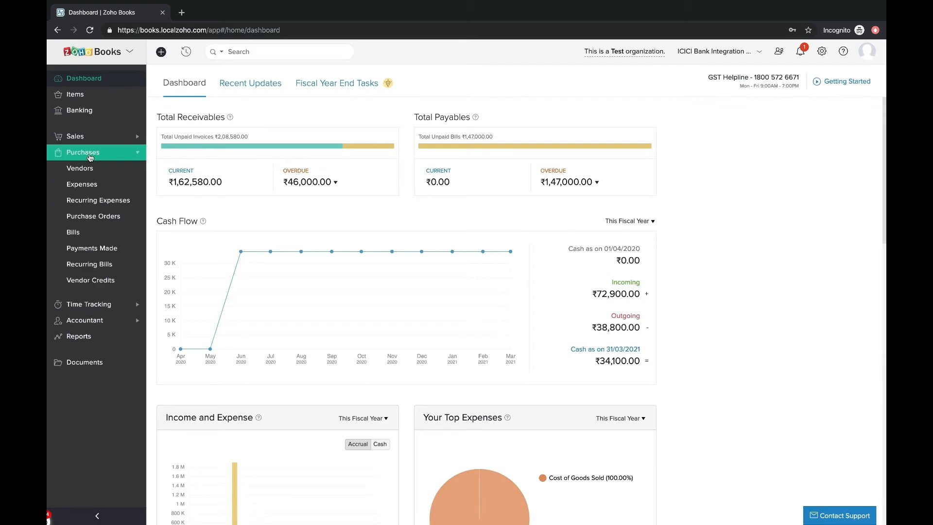
left_click(85, 234)
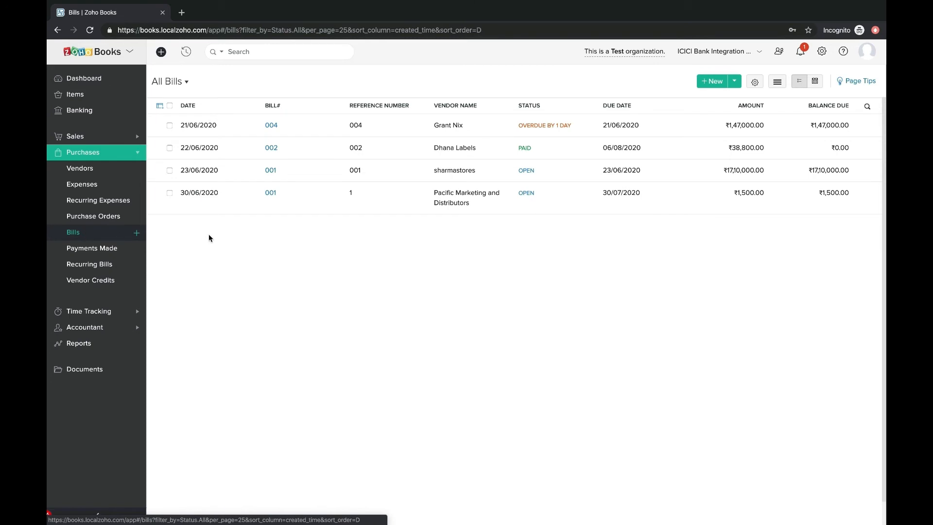
left_click(344, 193)
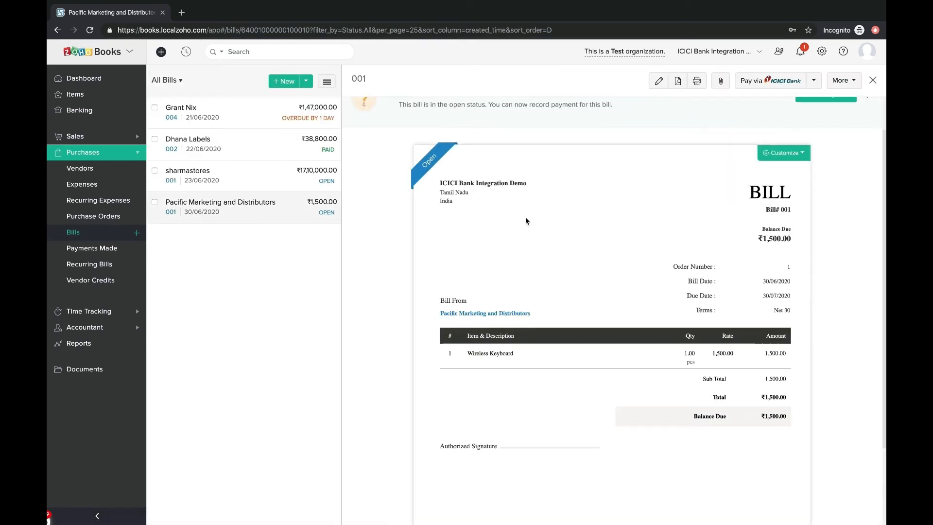
scroll(525, 213, "down", 2)
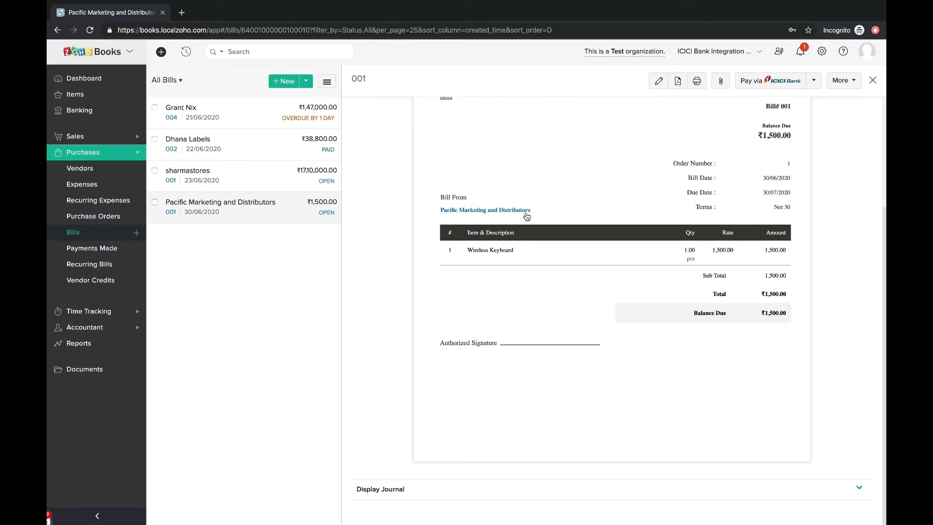
scroll(525, 213, "up", 3)
Step: Pay the ₹1,500 bill via ICICI from the ICICI Current Account to the vendor's ICICI Bank account
mouse_move(430, 220)
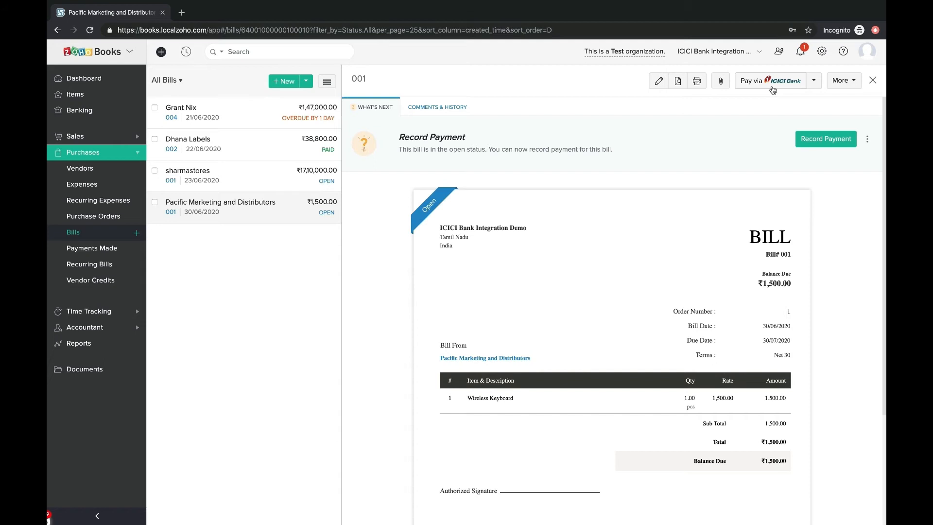
left_click(771, 88)
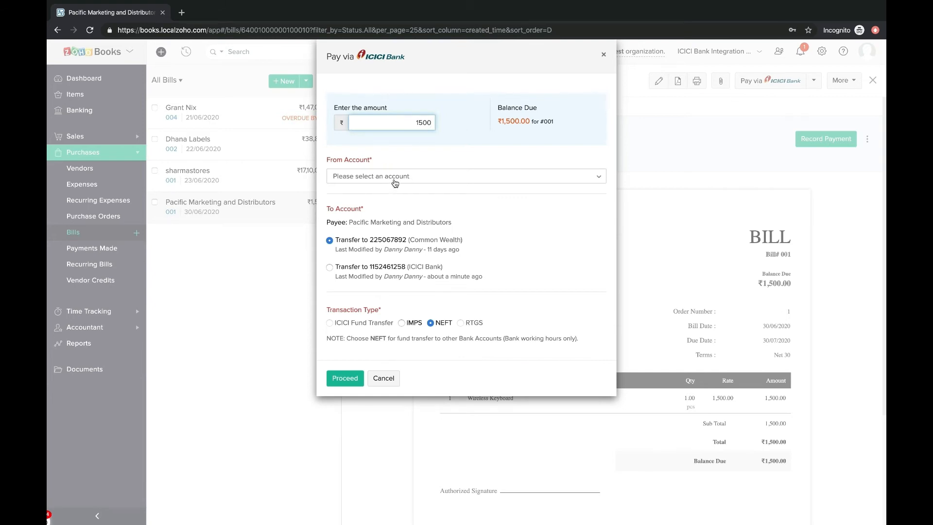
left_click(395, 183)
left_click(462, 271)
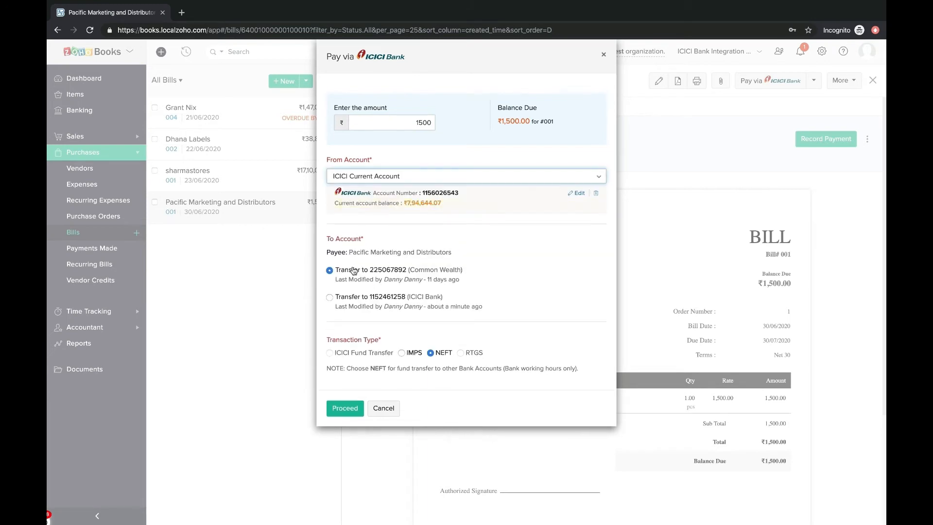
left_click(356, 296)
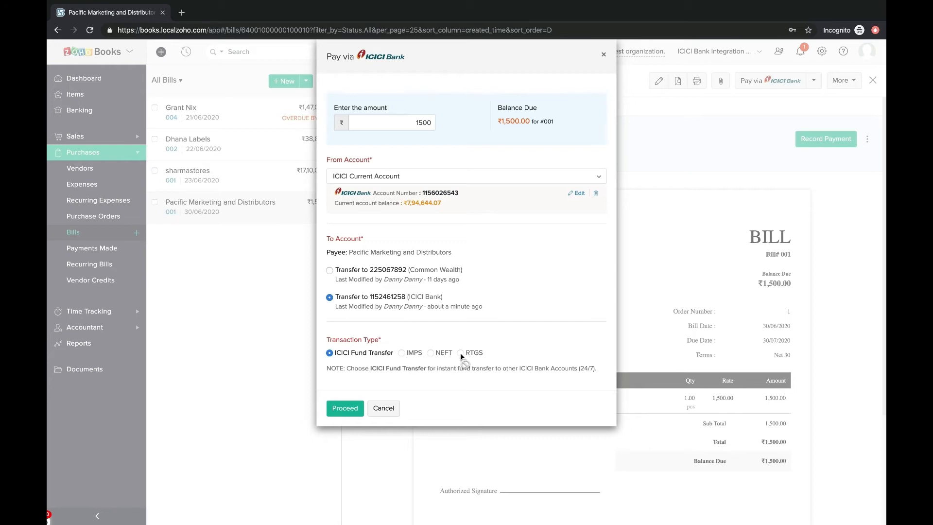
left_click(342, 412)
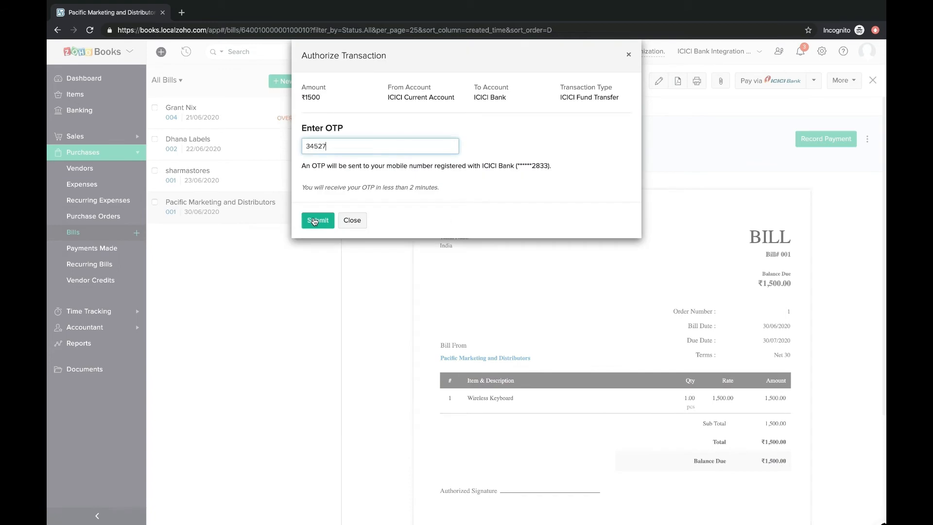
Step: Authorize the ₹1,500 ICICI transfer so bill 001 shows Paid, then open Payments Made
left_click(318, 221)
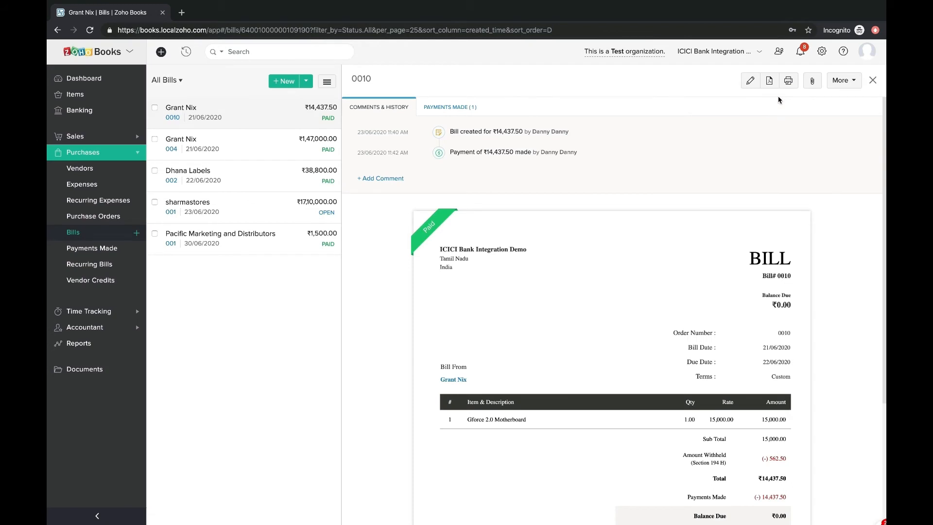
scroll(438, 209, "down", 2)
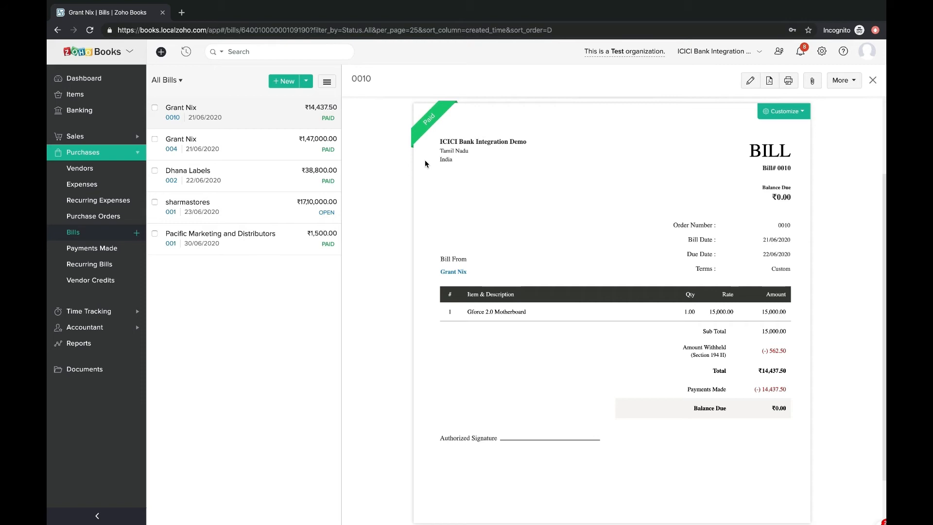
scroll(425, 164, "up", 2)
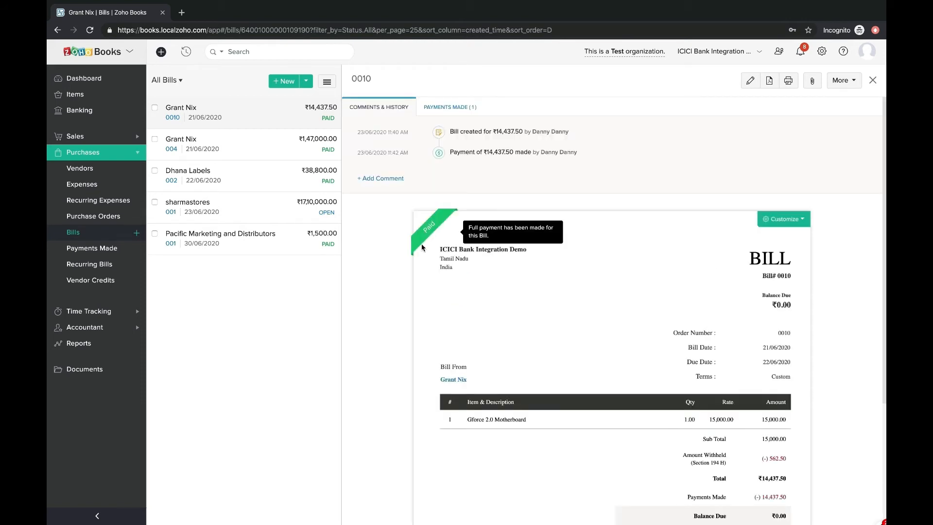
left_click(121, 249)
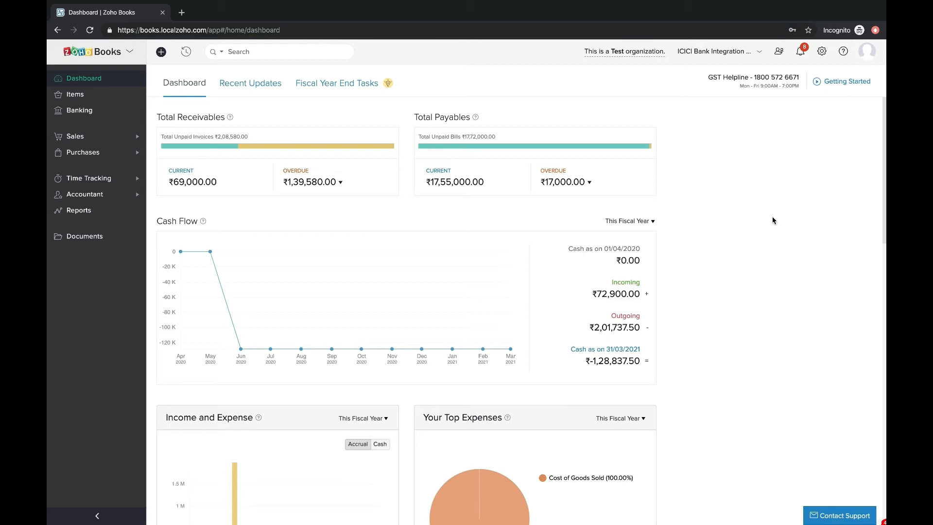
Step: Start a new payment to Pacific Marketing and Distributors, initiated through ICICI Bank
left_click(82, 152)
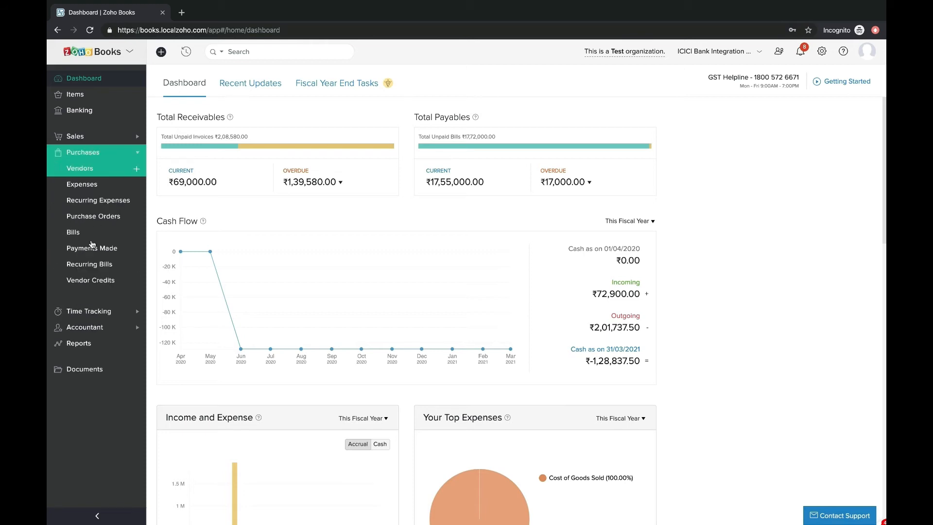
left_click(91, 251)
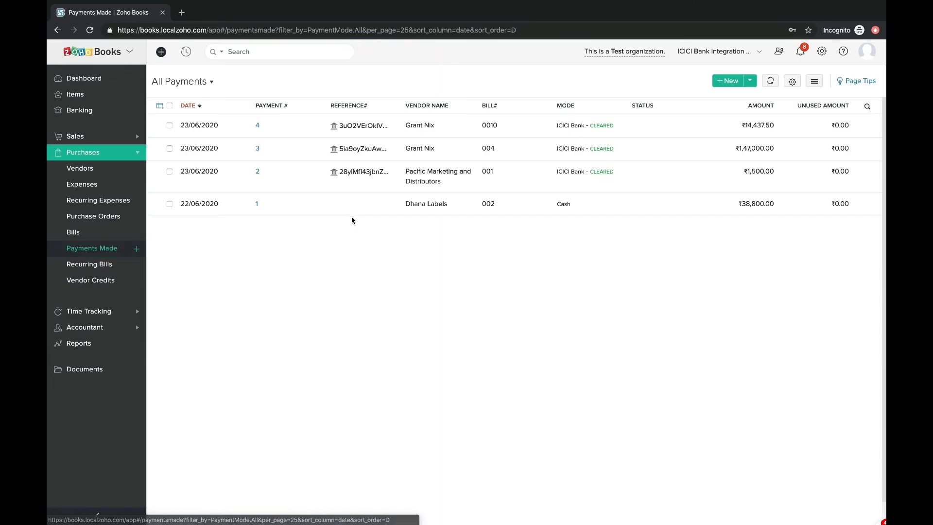
left_click(722, 85)
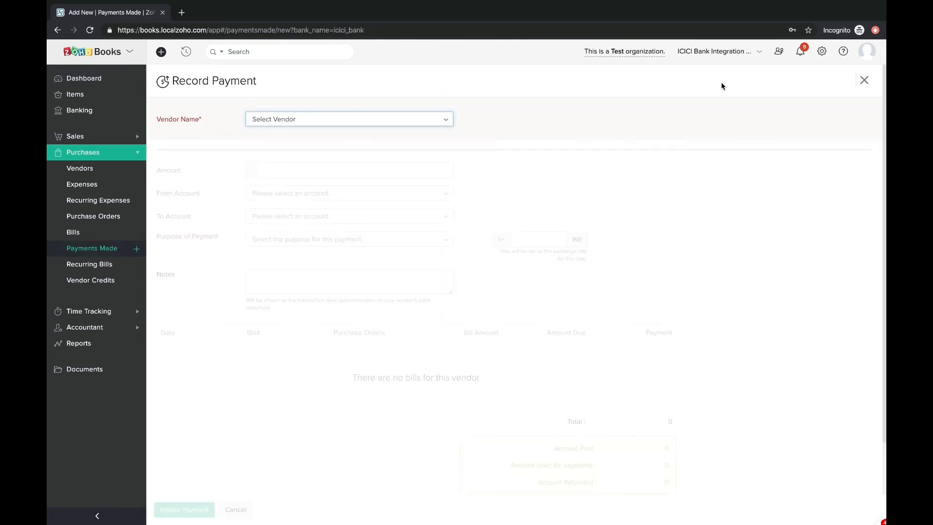
left_click(381, 122)
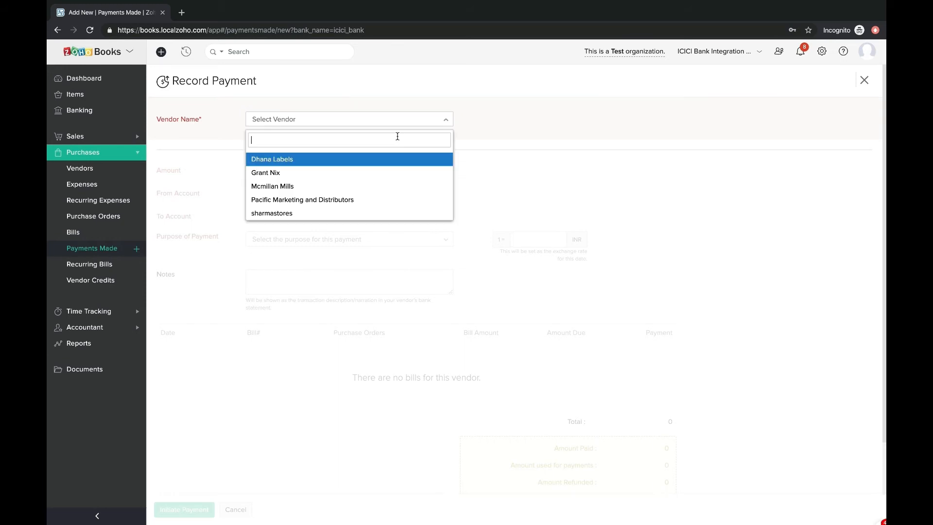
left_click(350, 196)
left_click(249, 138)
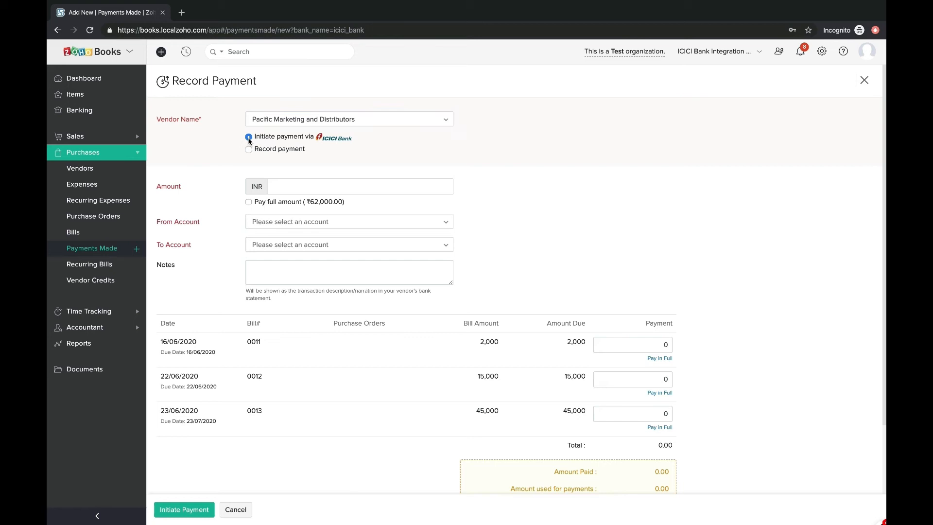
left_click(249, 150)
left_click(249, 138)
Step: Pay the full ₹62,000 from the ICICI Current Account to the vendor's ICICI Bank account and initiate it
left_click(284, 187)
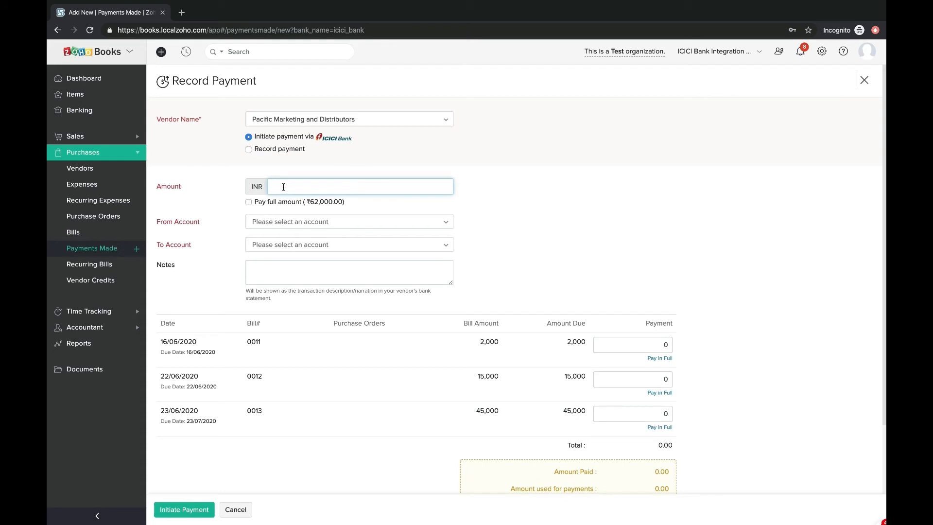
left_click(248, 202)
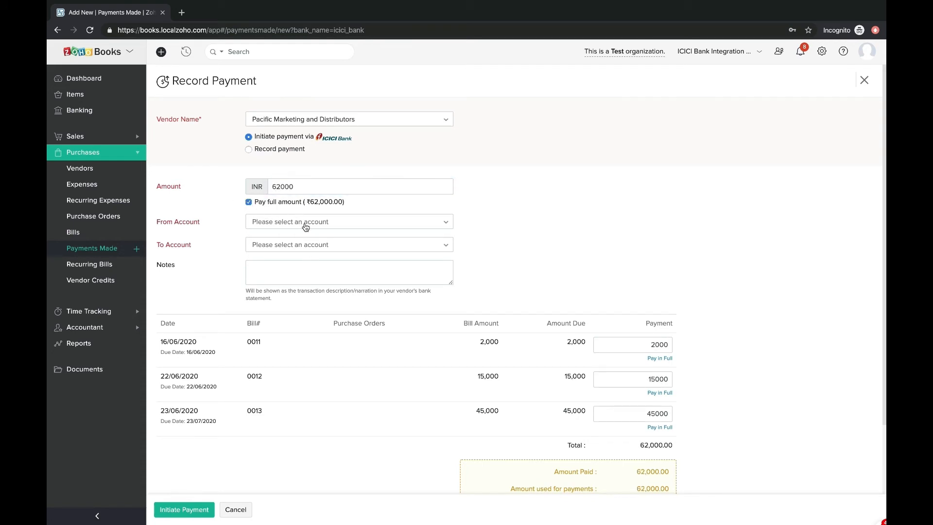
left_click(304, 224)
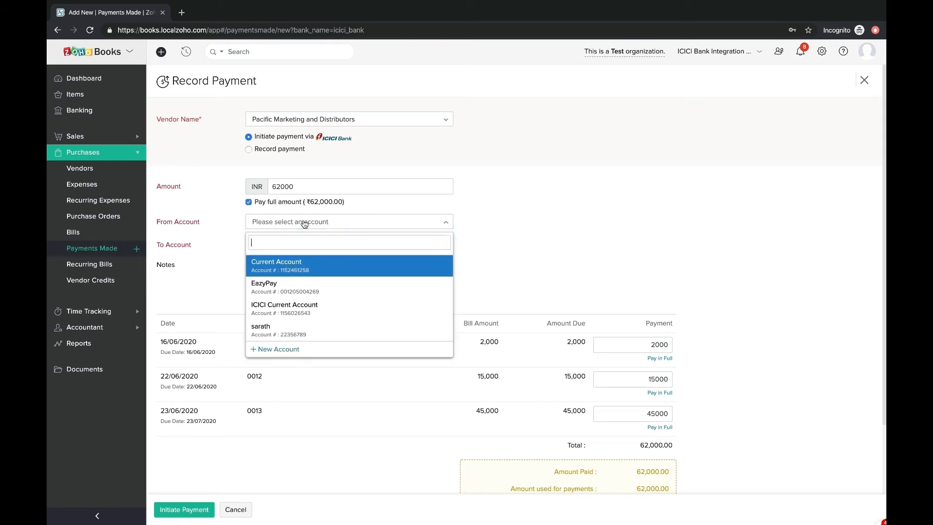
left_click(293, 308)
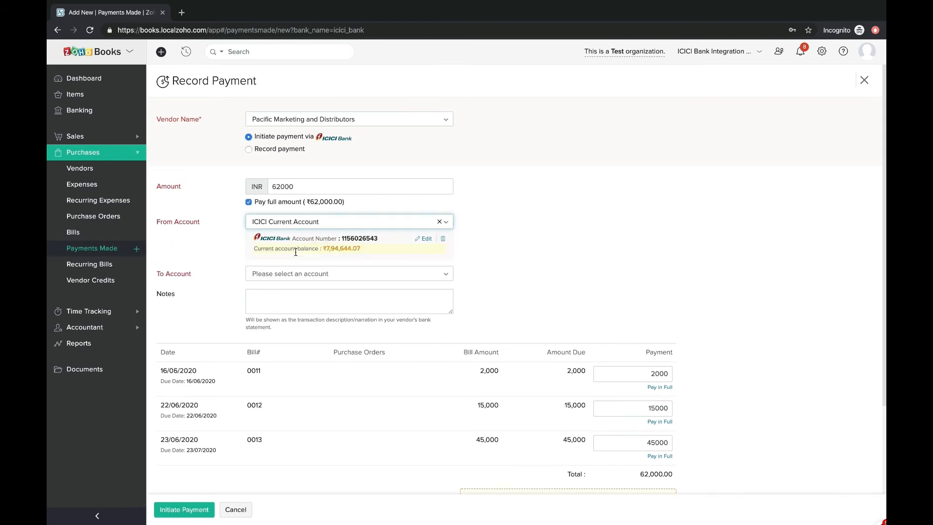
left_click(295, 275)
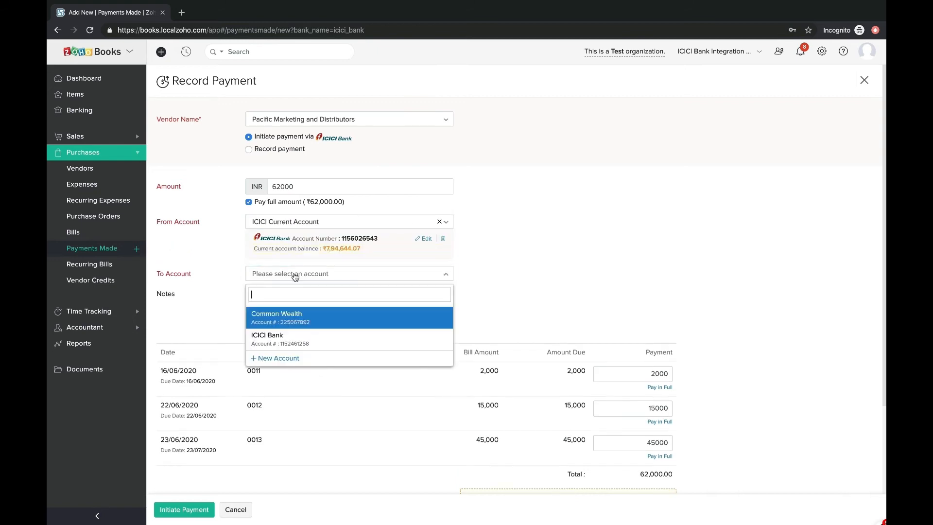
left_click(293, 340)
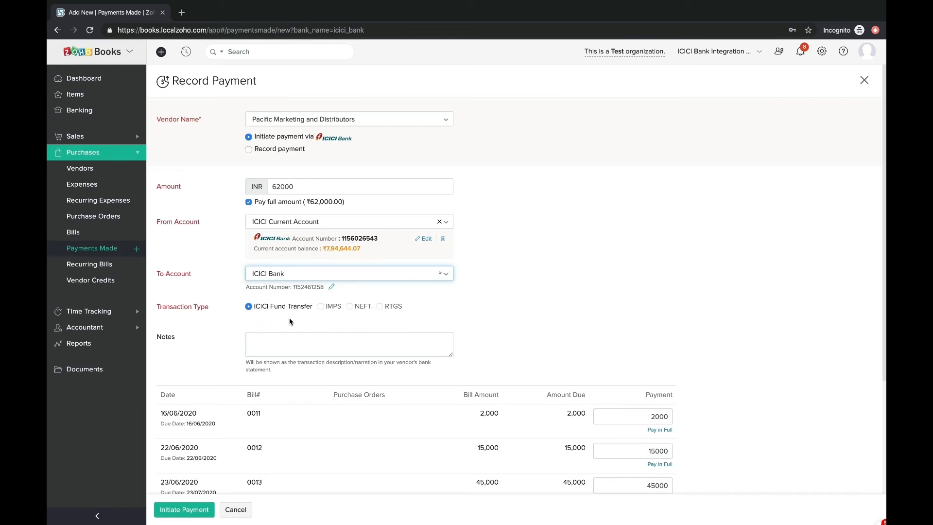
scroll(298, 368, "down", 1)
scroll(267, 407, "down", 3)
left_click(173, 510)
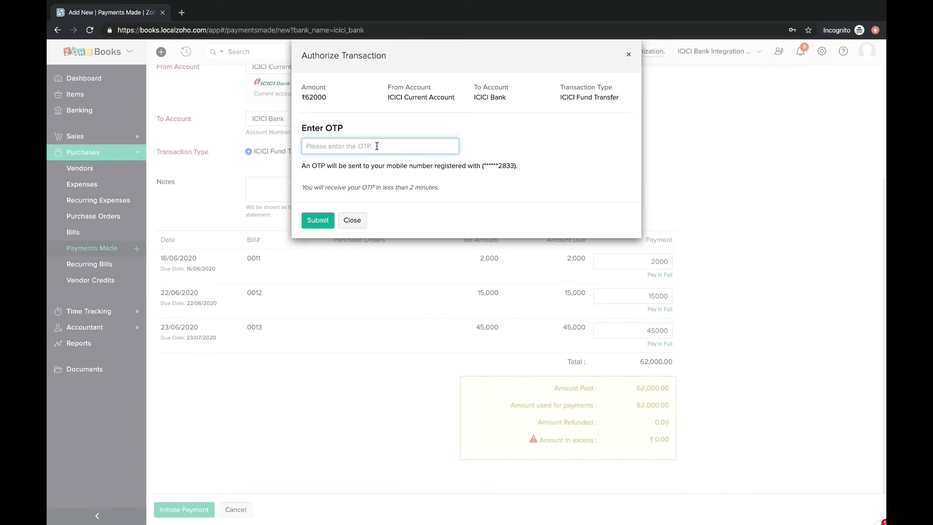
Step: Enter the OTP to authorize the ₹62,000 payment and confirm it shows CLEARED in All Payments
left_click(317, 221)
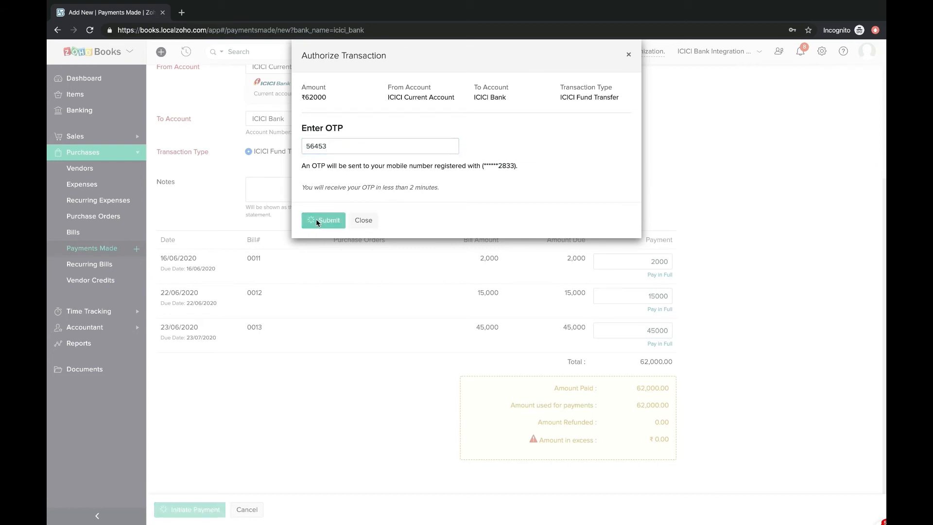
left_click(92, 247)
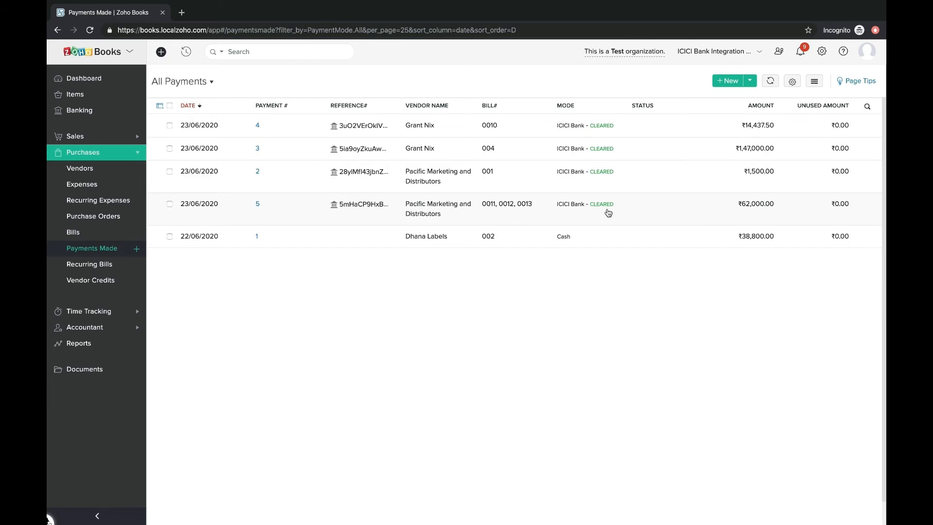
mouse_move(604, 211)
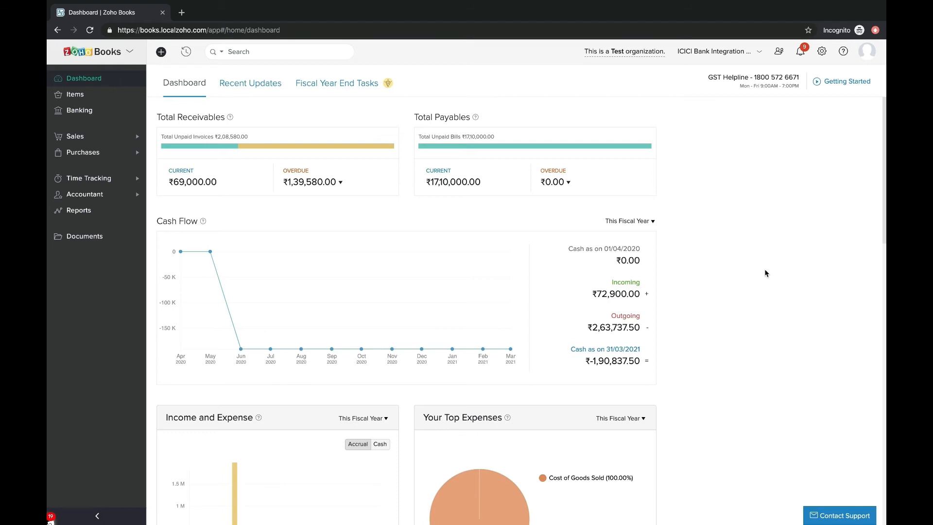
Step: Start a new vendor advance to sharmastores, paid through ICICI Bank
left_click(107, 152)
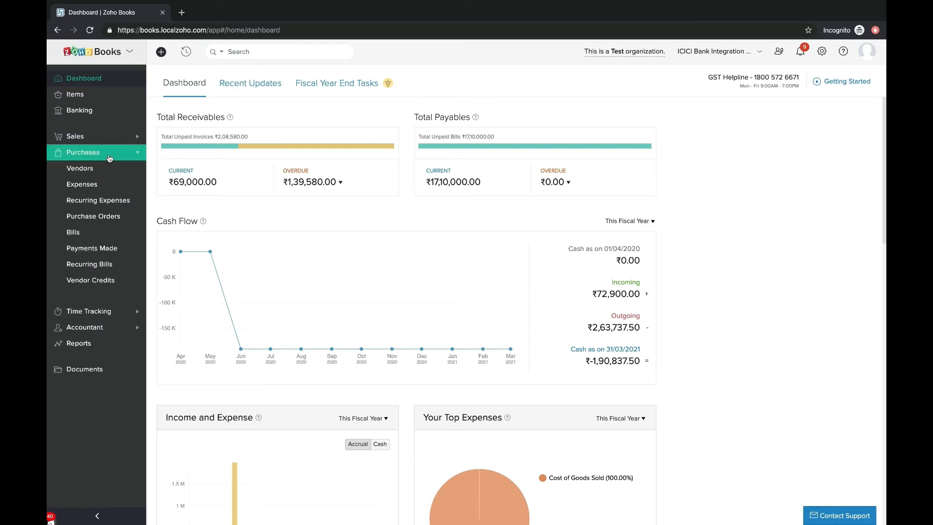
left_click(103, 249)
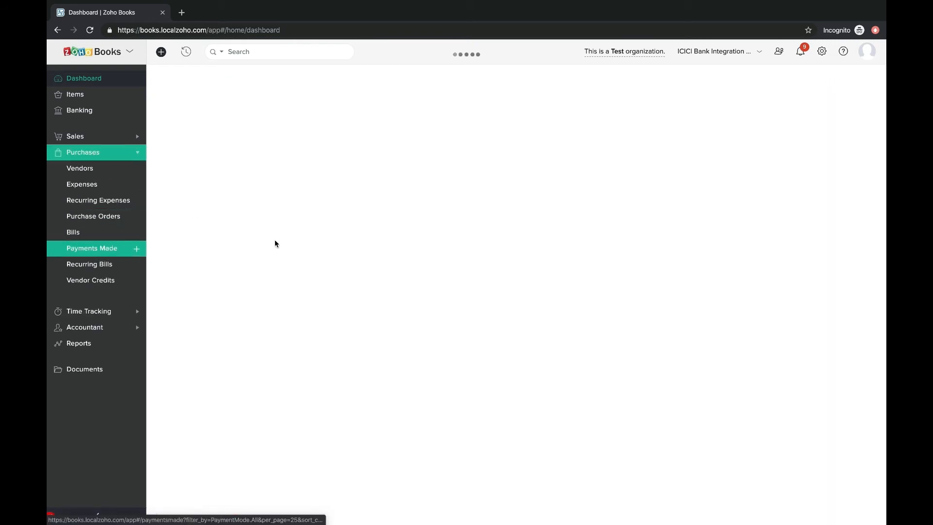
left_click(723, 84)
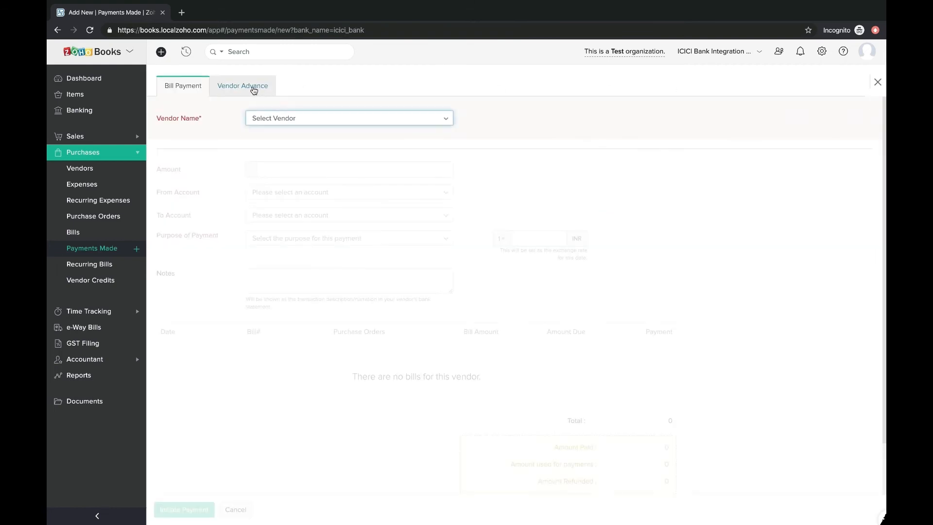
left_click(254, 90)
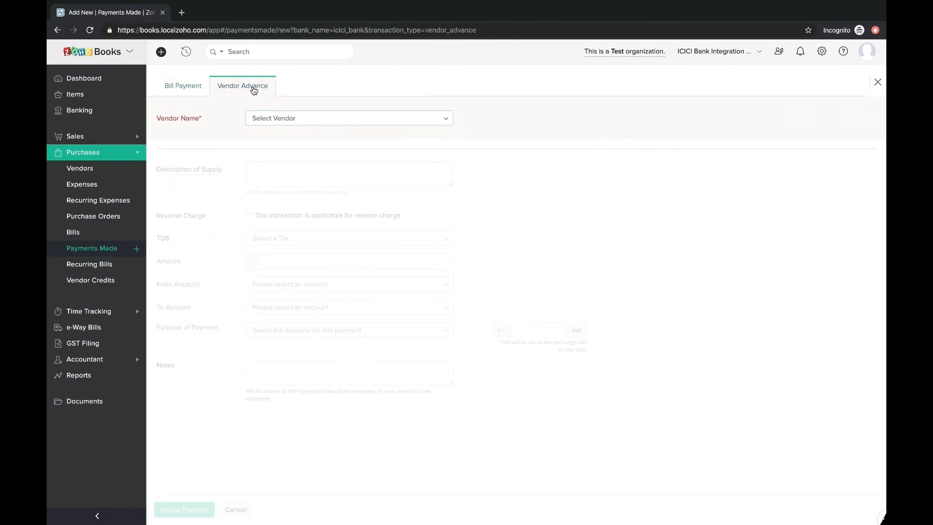
left_click(270, 121)
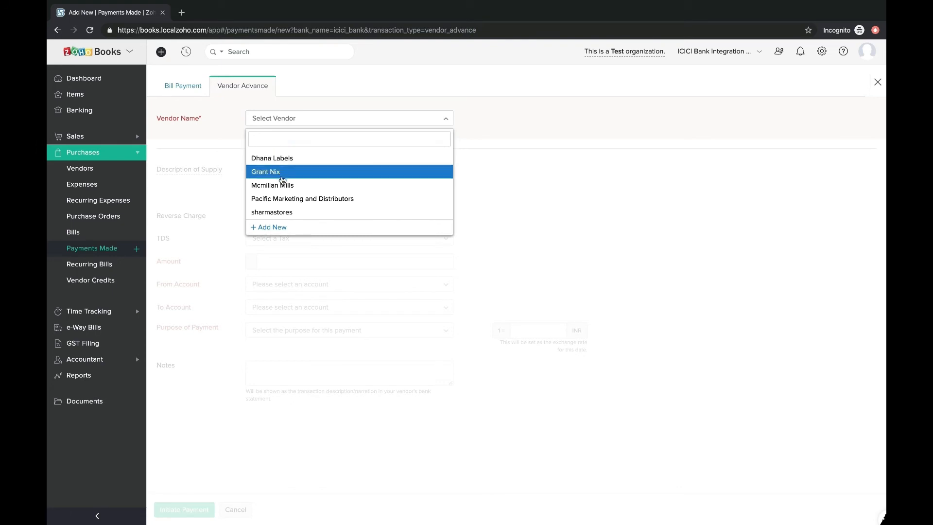
left_click(284, 213)
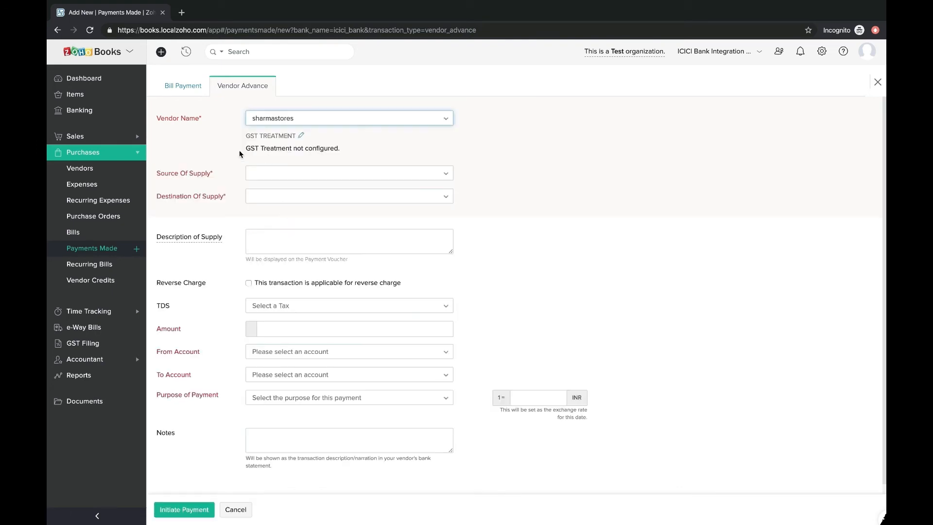
left_click(248, 175)
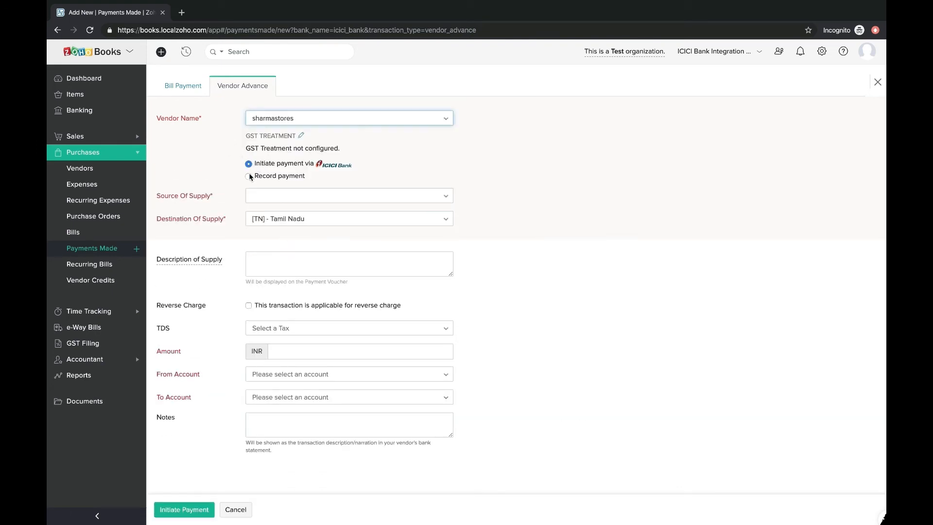
left_click(250, 161)
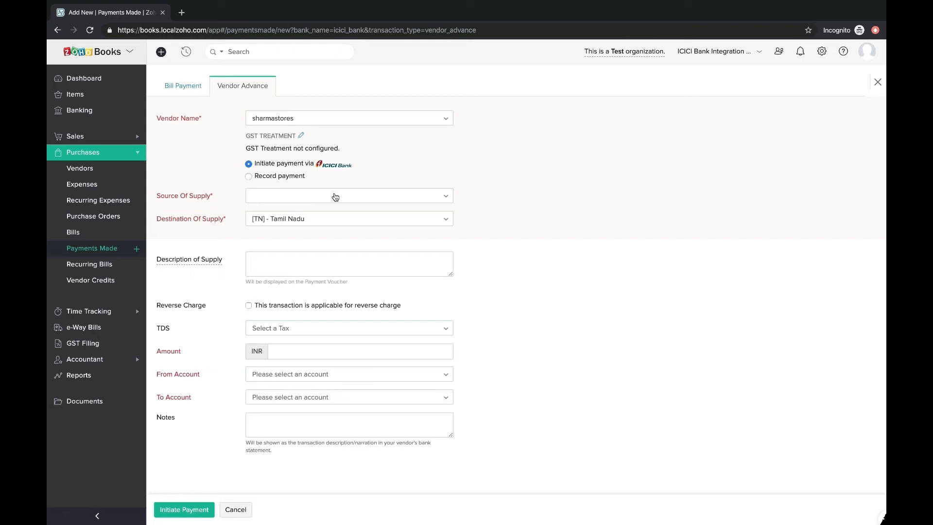
Step: Set source of supply Tamil Nadu, description '1000 TV units', and Professional Fees (Reduced) TDS
left_click(295, 201)
scroll(295, 298, "down", 8)
left_click(297, 293)
left_click(269, 260)
type("1000 TV units")
left_click(248, 306)
left_click(288, 328)
scroll(343, 437, "down", 3)
scroll(448, 408, "up", 3)
scroll(314, 407, "down", 3)
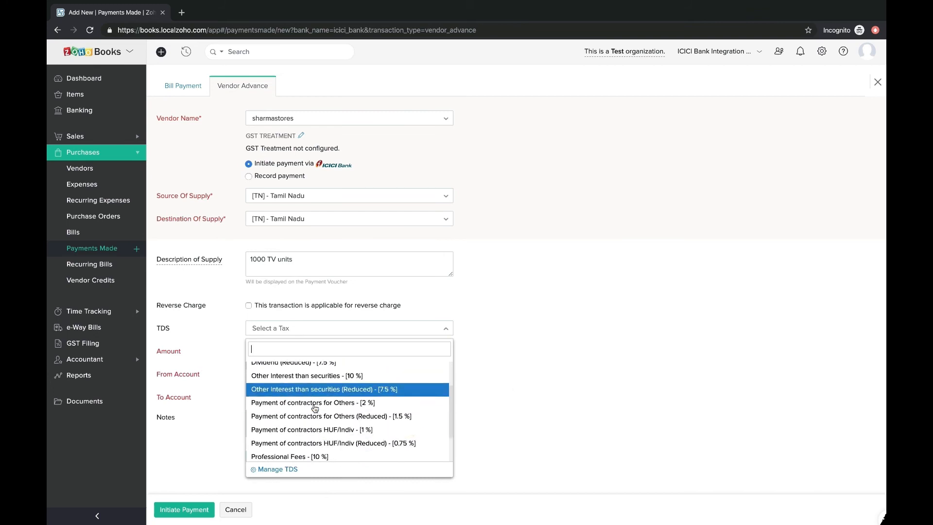
left_click(308, 427)
Step: Enter amount 100000, pay from ICICI Current Account to ICICI Bank, and initiate the advance
left_click(297, 349)
type("100000")
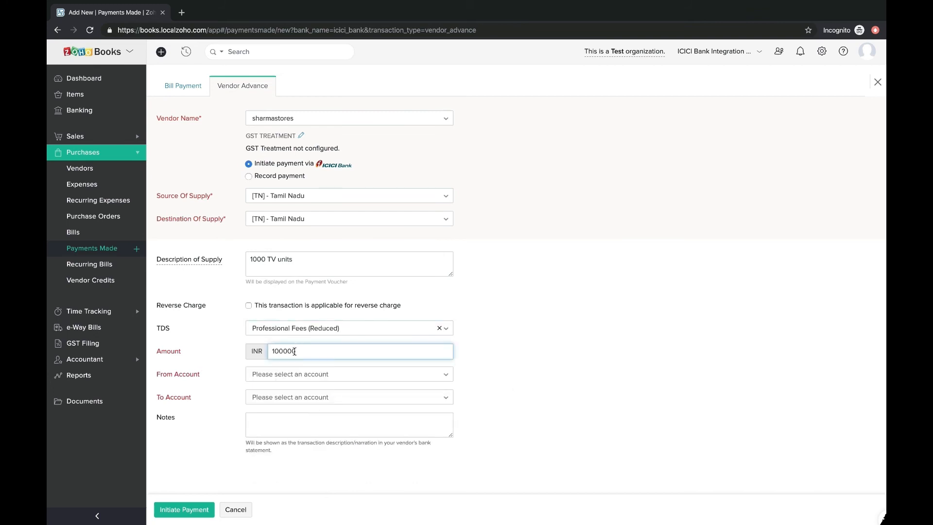
left_click(320, 380)
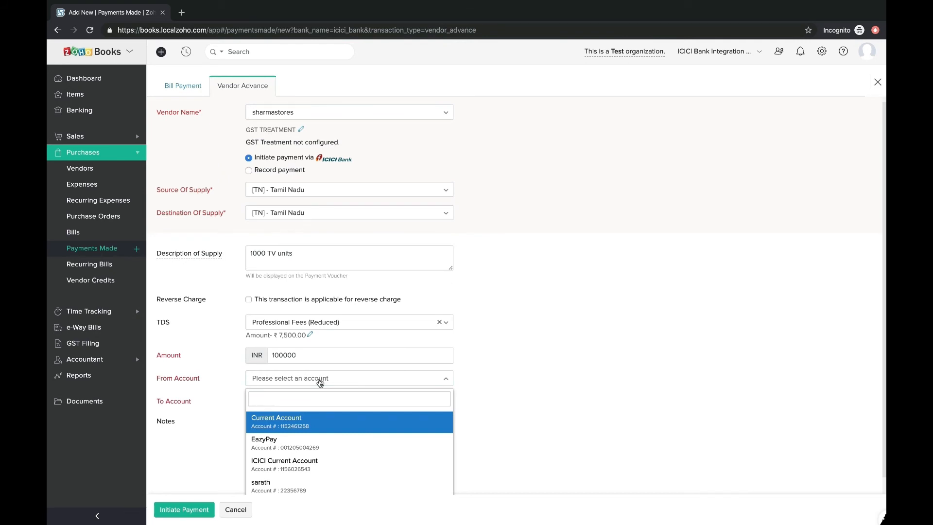
left_click(292, 464)
scroll(338, 404, "down", 1)
left_click(337, 404)
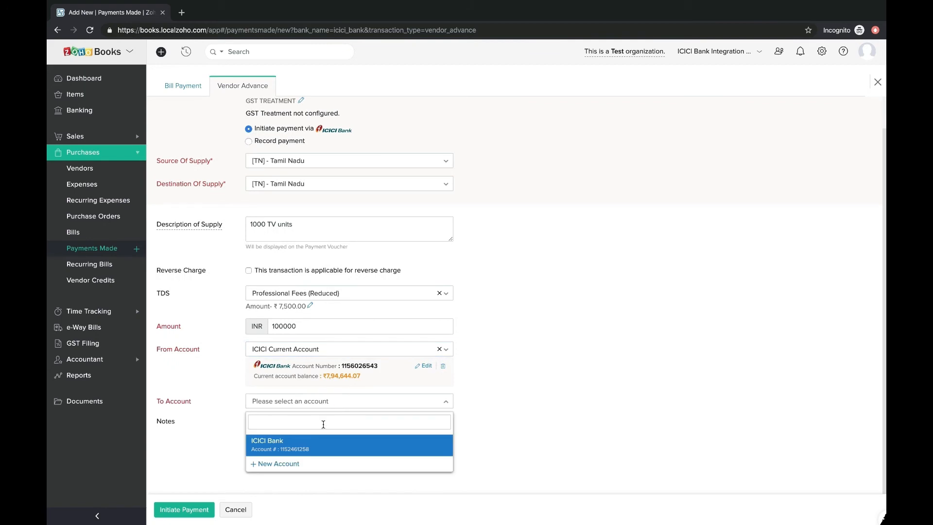
left_click(307, 444)
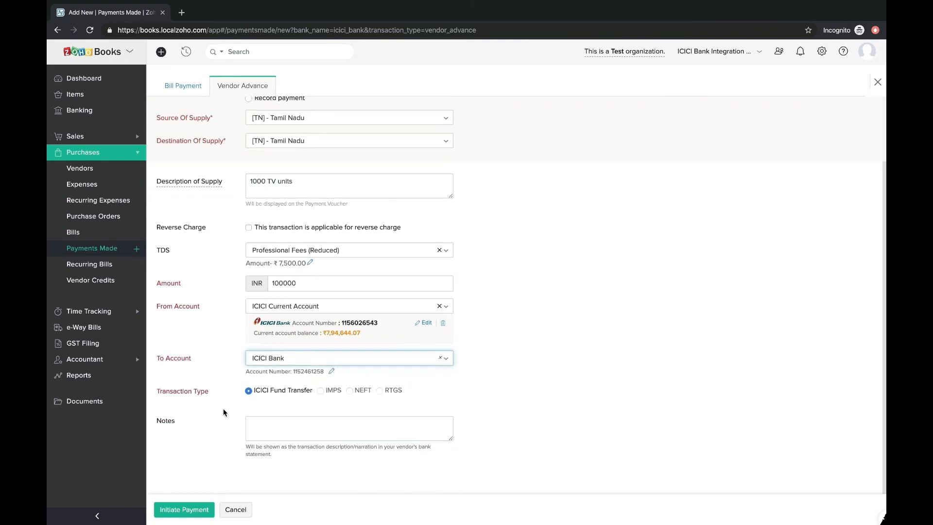
scroll(309, 356, "up", 1)
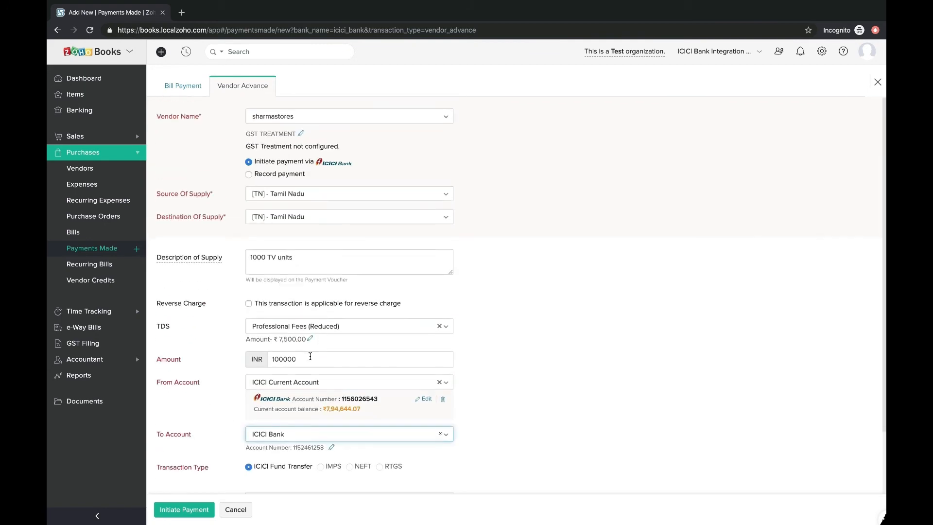
scroll(310, 356, "down", 2)
left_click(184, 510)
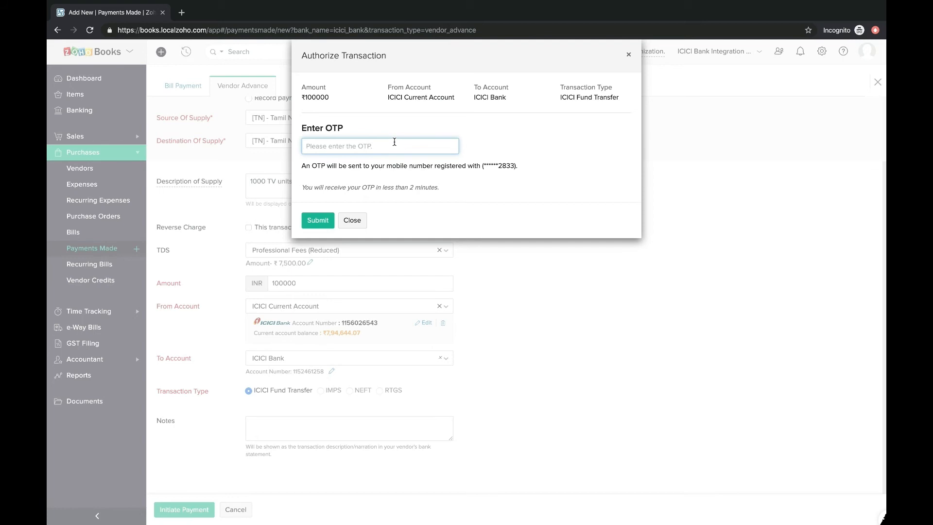
Step: Enter the OTP to authorize the sharmastores advance and open the cleared payment 6 details
left_click(319, 221)
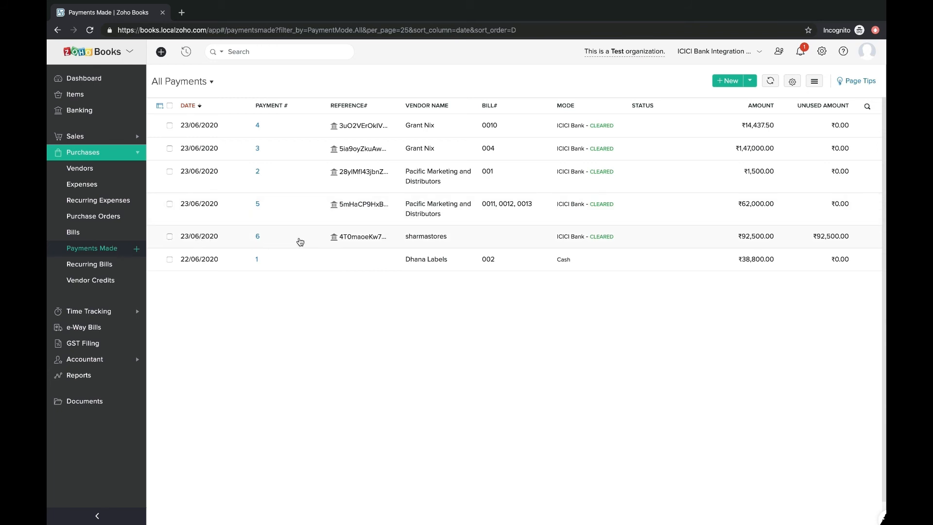
mouse_move(601, 243)
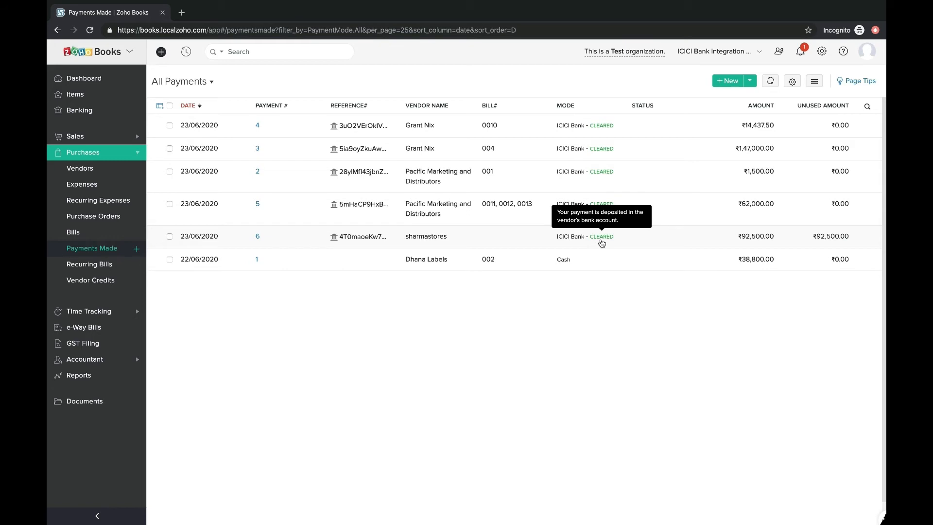
left_click(601, 243)
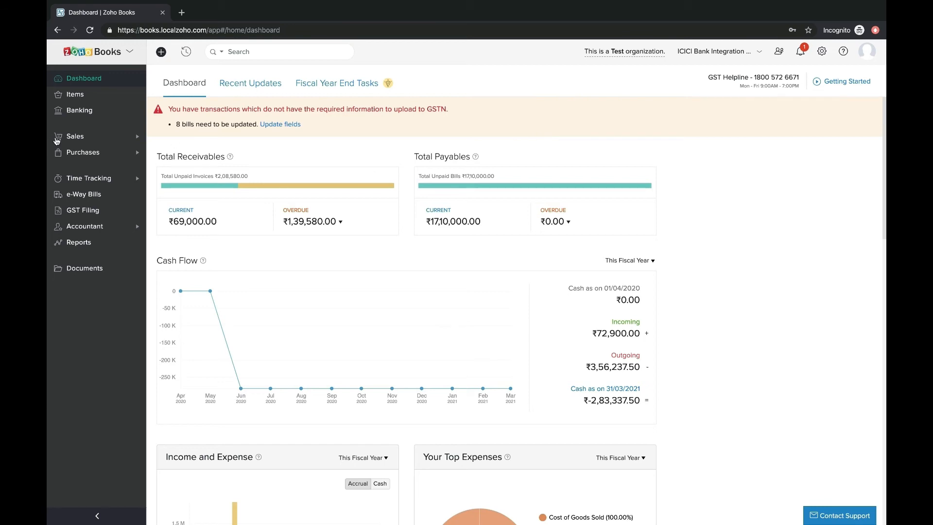
Step: Pay the ₹20 GST challan (CGST 10, IGST 10) via ICICI NEFT and authorize it with the OTP
left_click(74, 210)
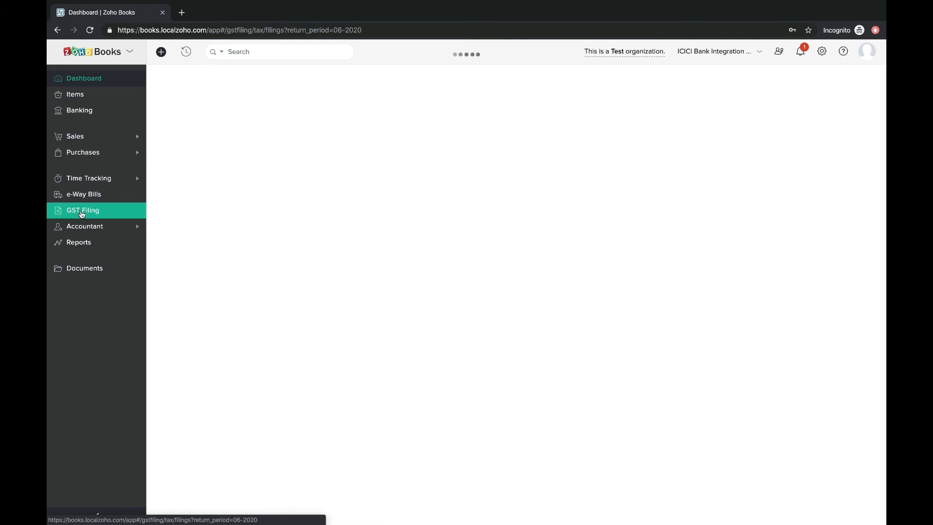
left_click(241, 86)
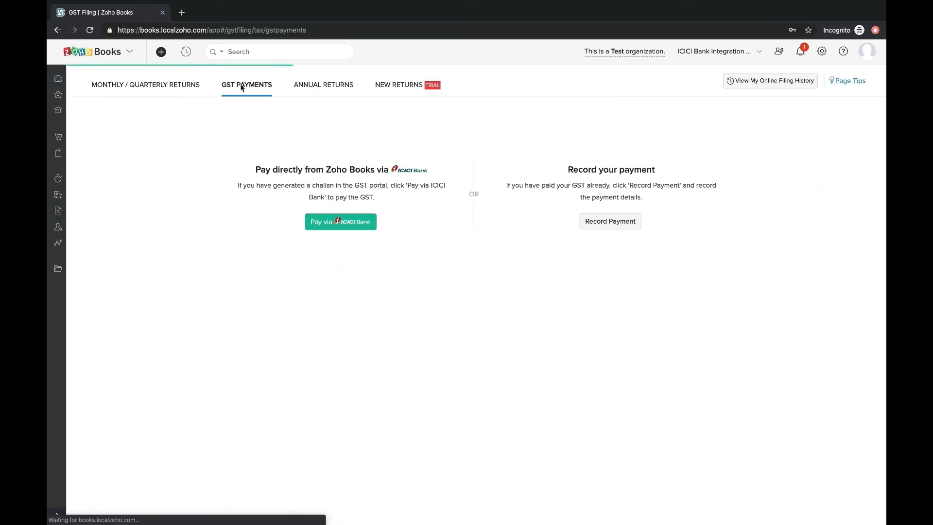
left_click(334, 224)
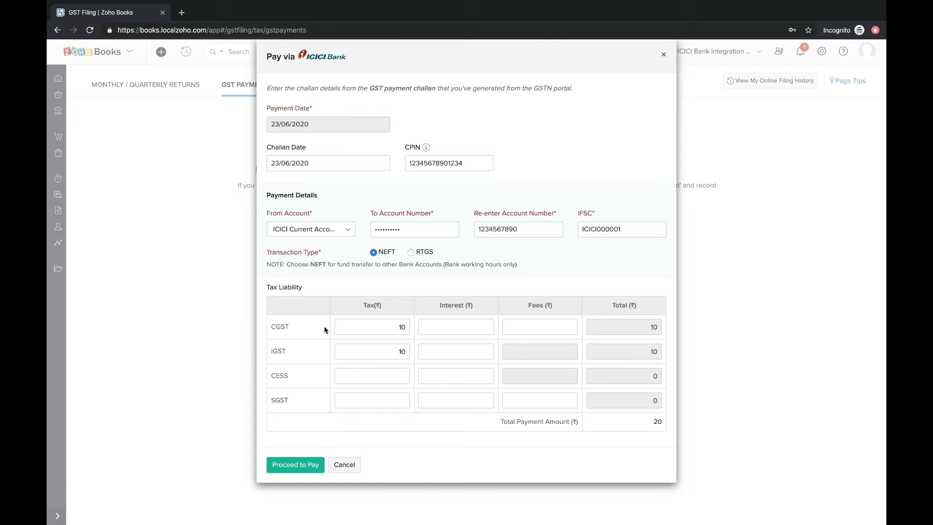
left_click(295, 468)
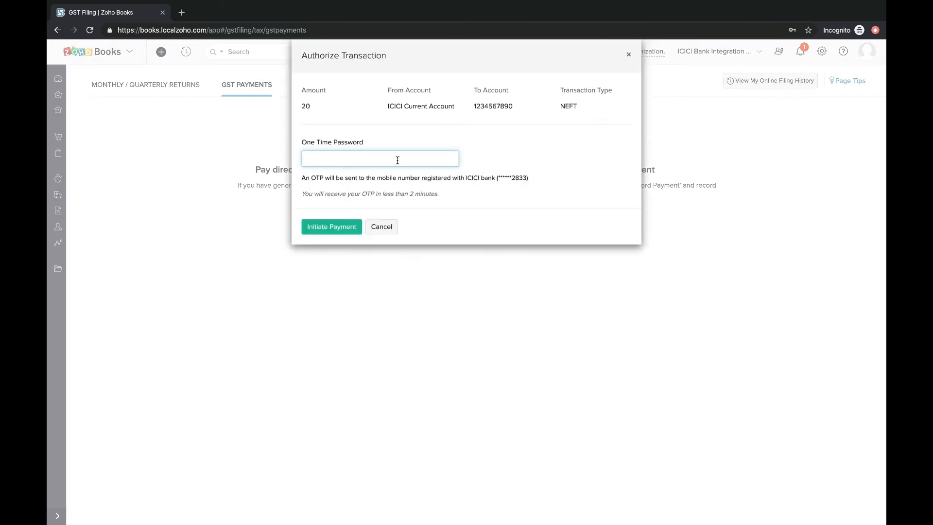
left_click(338, 230)
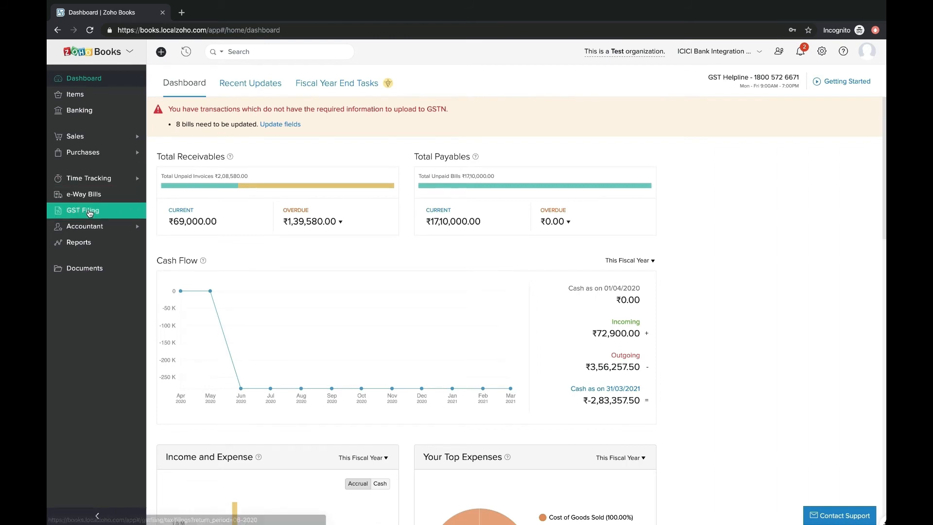
Step: Open the GST Payments list under GST Filing to review the uncleared payment
left_click(89, 213)
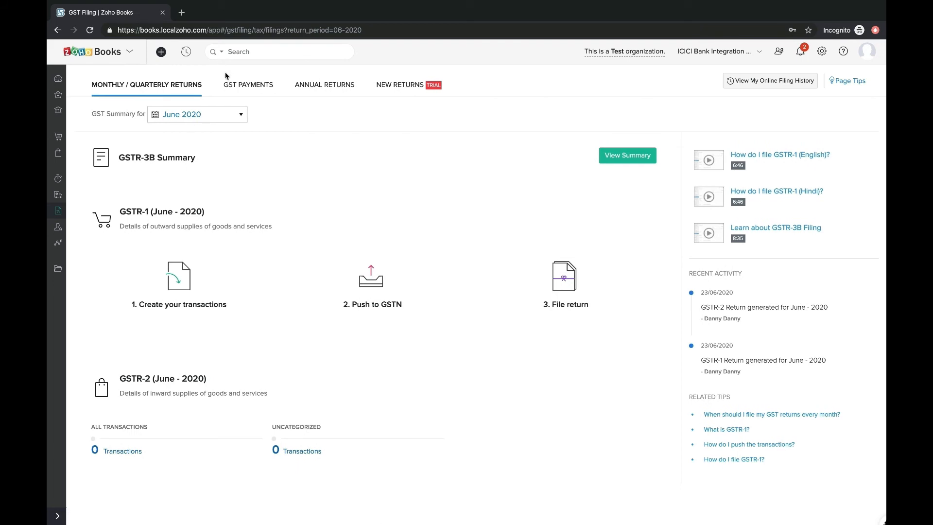
left_click(233, 87)
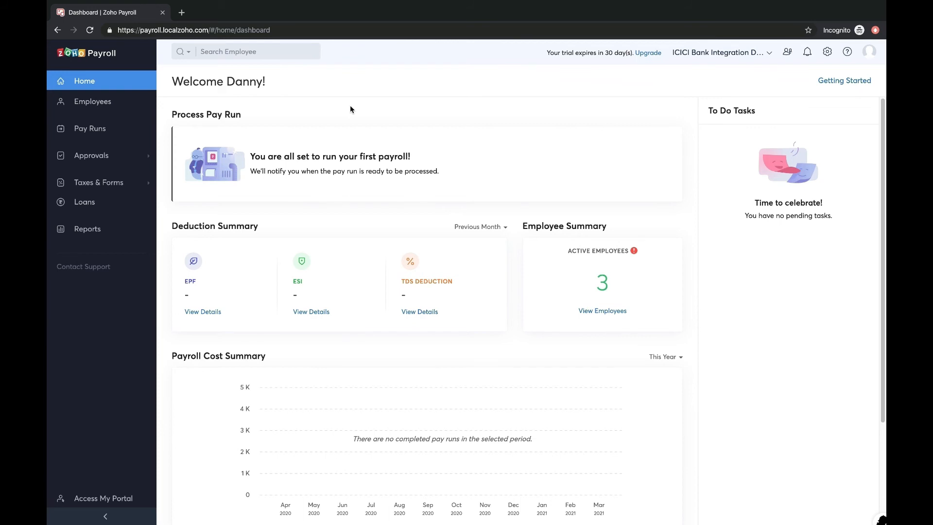
Step: Add a new employee with SBI Bank direct-deposit payment details and bring up Pay Runs
left_click(97, 103)
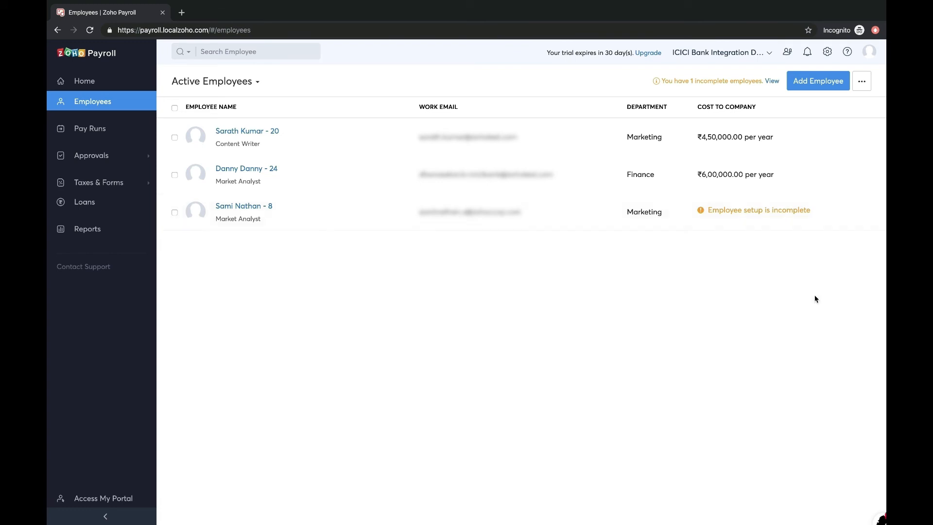
left_click(816, 80)
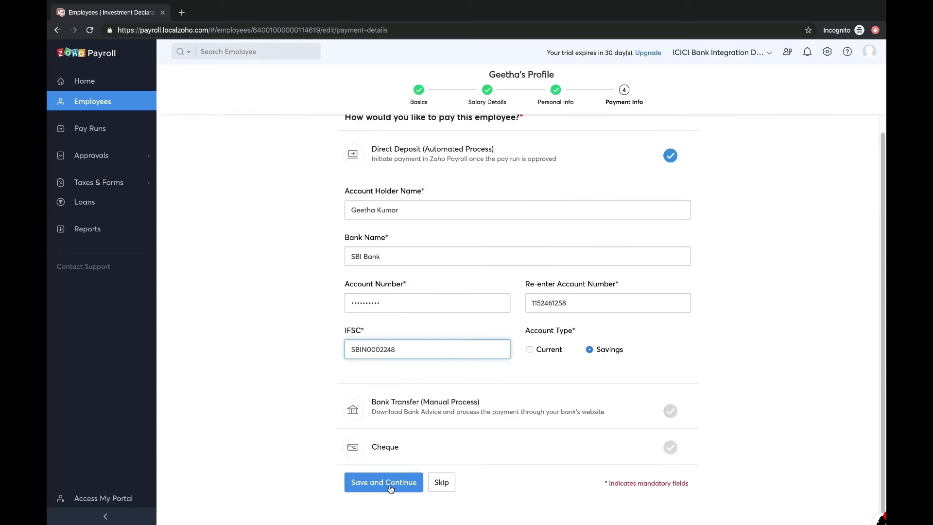
left_click(391, 487)
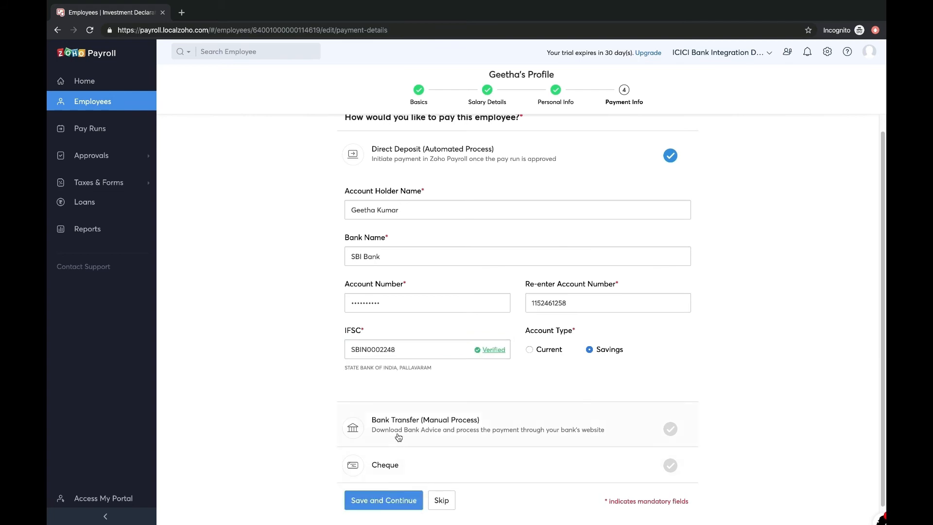
mouse_move(499, 351)
left_click(388, 500)
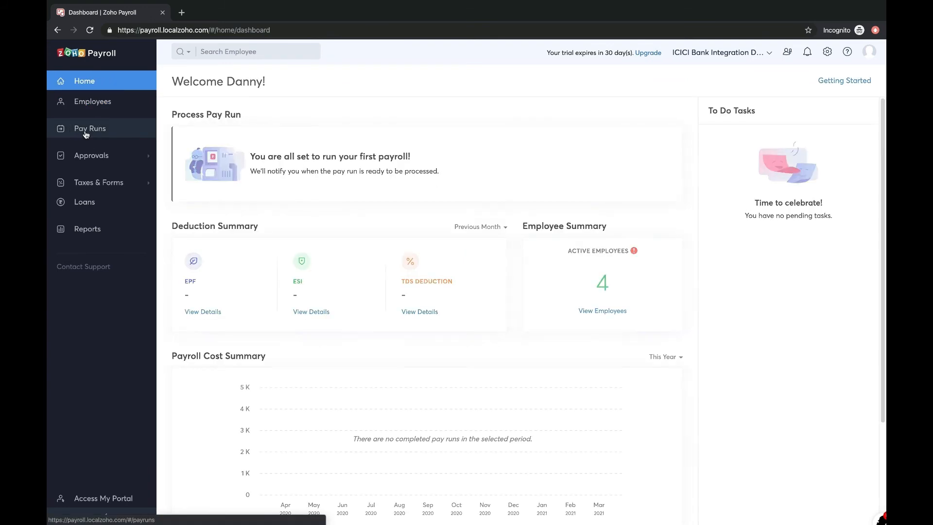
left_click(86, 135)
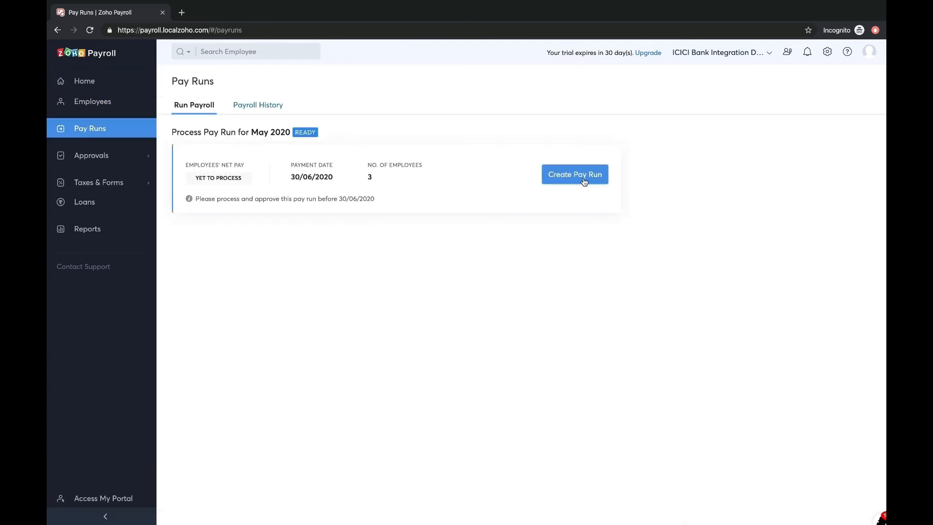
Step: Create the May 2020 pay run, accept the new EPF rate, and submit and approve it
left_click(584, 179)
left_click(385, 217)
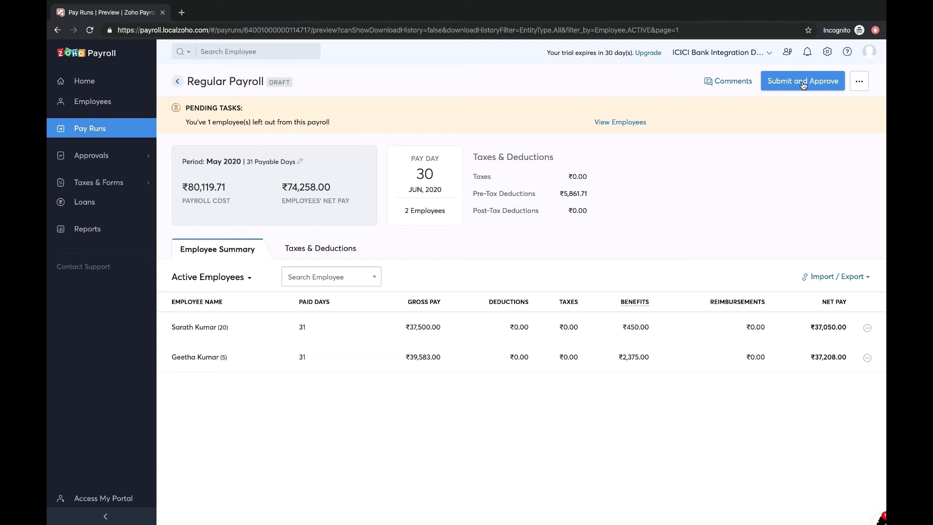
left_click(803, 81)
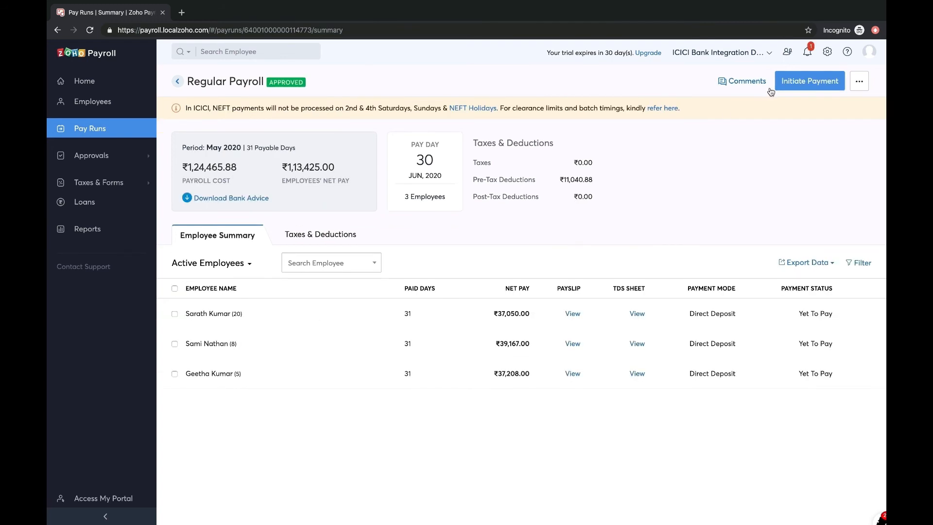
Step: Release the ₹1,13,425.00 direct-deposit salary payment from ICICI, confirming with the OTP
left_click(798, 87)
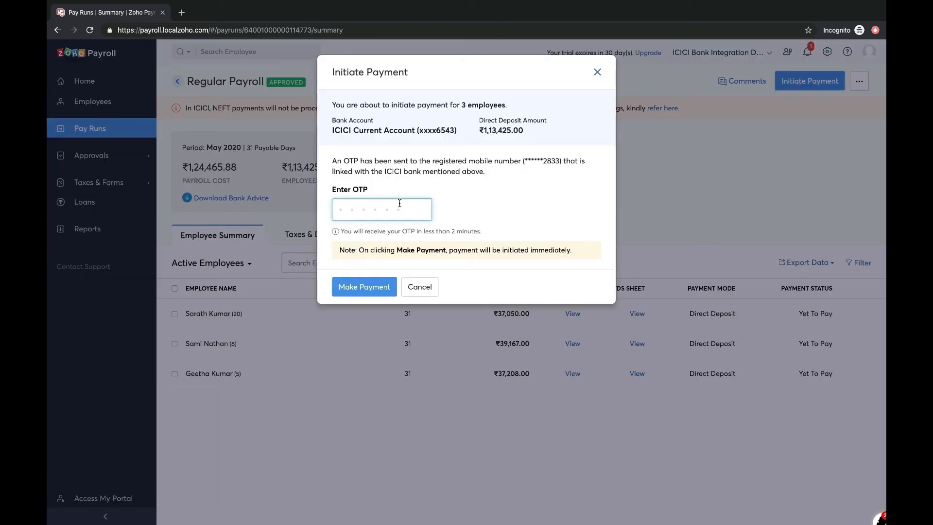
left_click(369, 287)
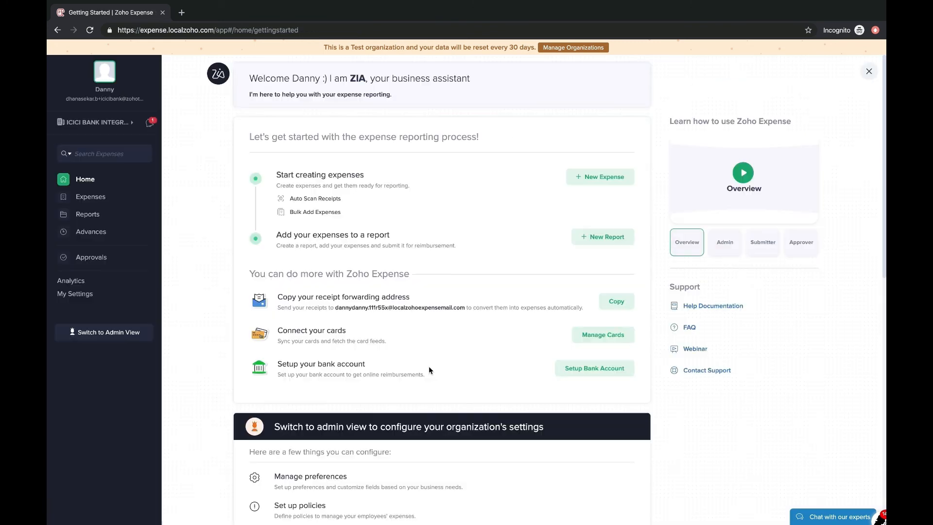
Step: Save an SBI Bank savings account with the holder's name, account number and IFSC SBIN0002248
left_click(594, 372)
left_click(234, 363)
left_click(441, 96)
type("Dhana")
key("Tab")
type("SBI Bank")
key("Tab")
key("Tab")
left_click(422, 265)
left_click(422, 282)
type("SBIN0002248")
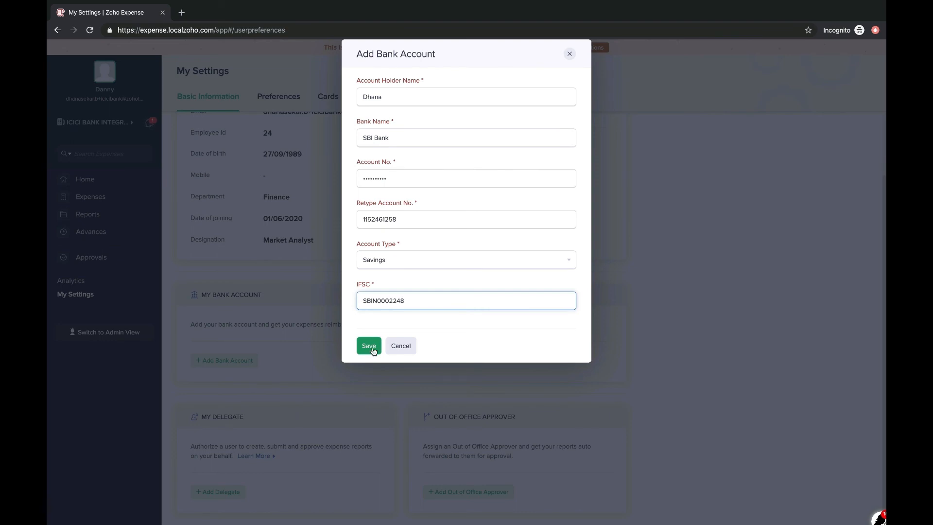
left_click(372, 349)
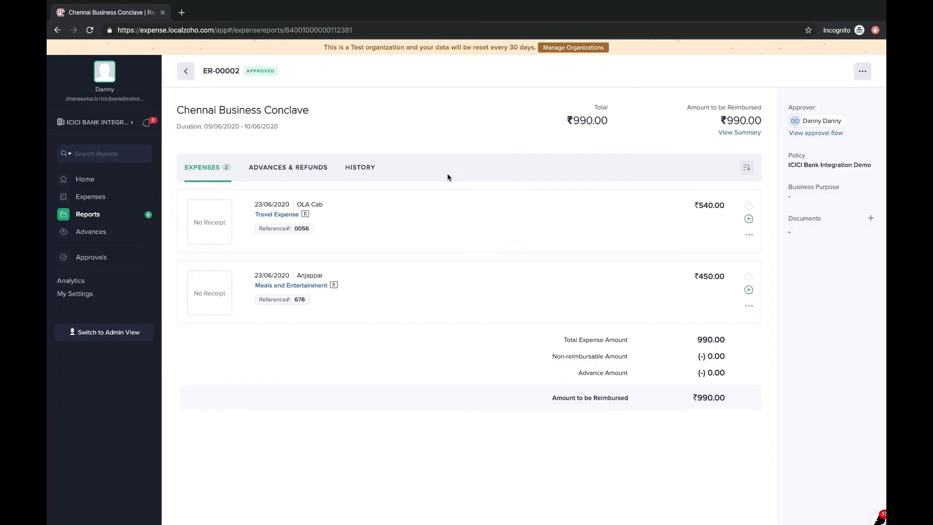
Step: In admin view, open report ER-00002 for ₹990.00 and show its Reimburse options
left_click(105, 332)
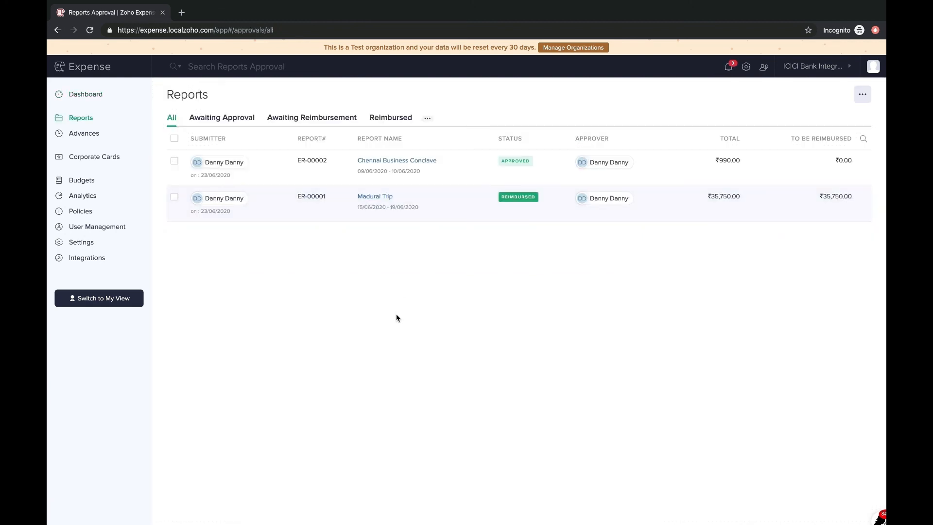
left_click(425, 173)
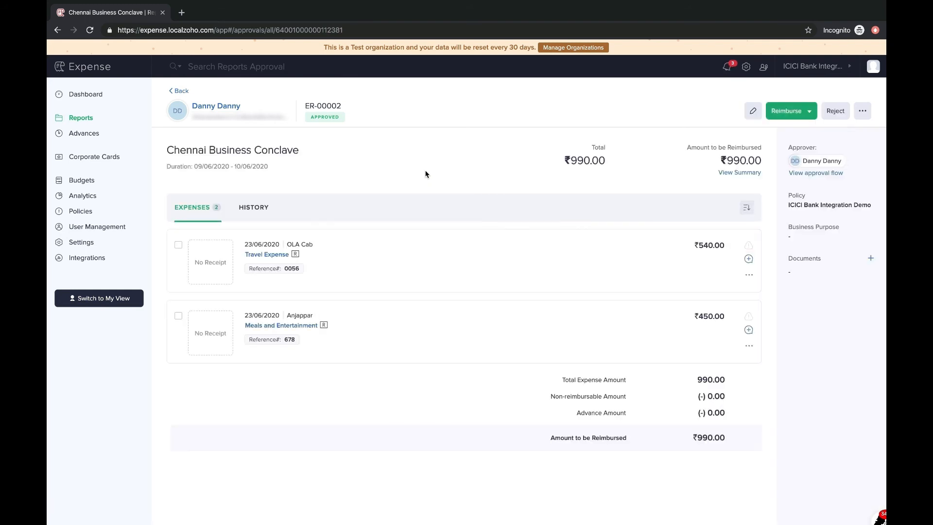
left_click(781, 112)
Step: Reimburse ₹990.00 via ICICI by IMPS from the ICICI Current Account, confirming with the OTP
left_click(760, 136)
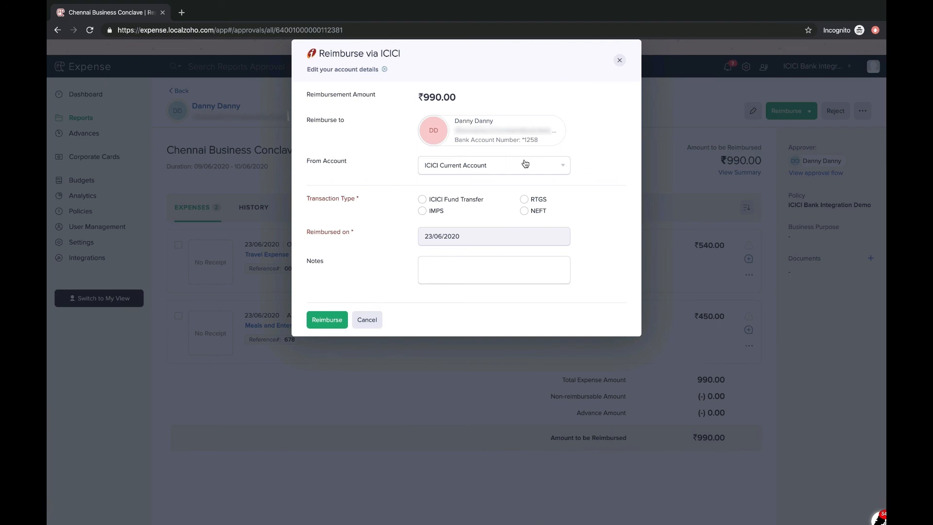
left_click(526, 165)
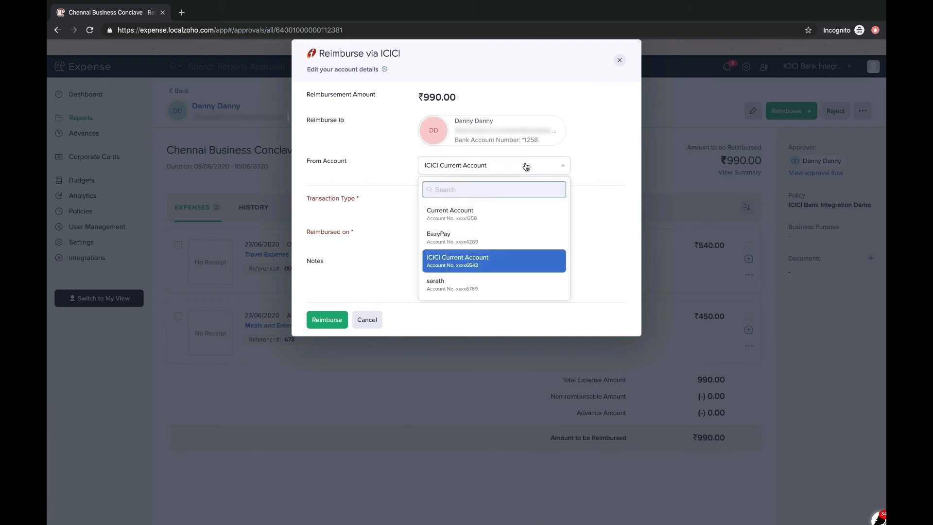
left_click(460, 261)
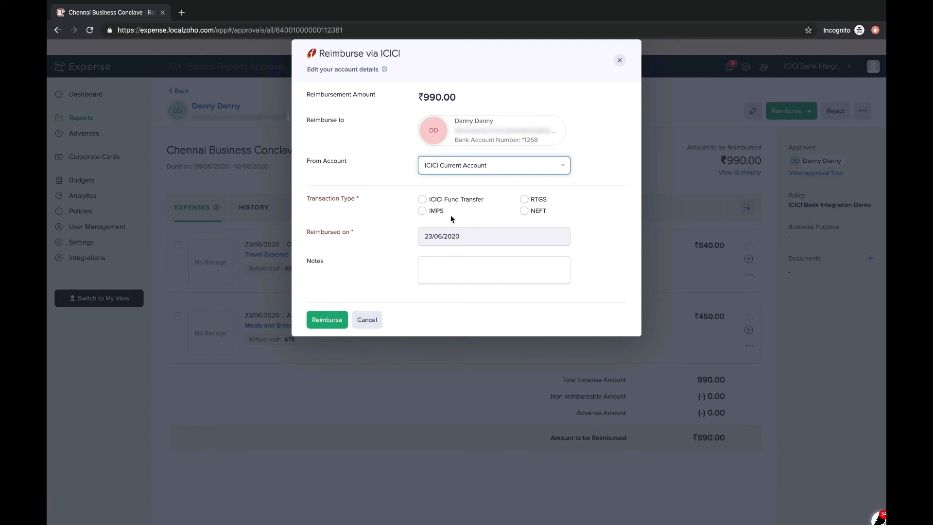
left_click(434, 210)
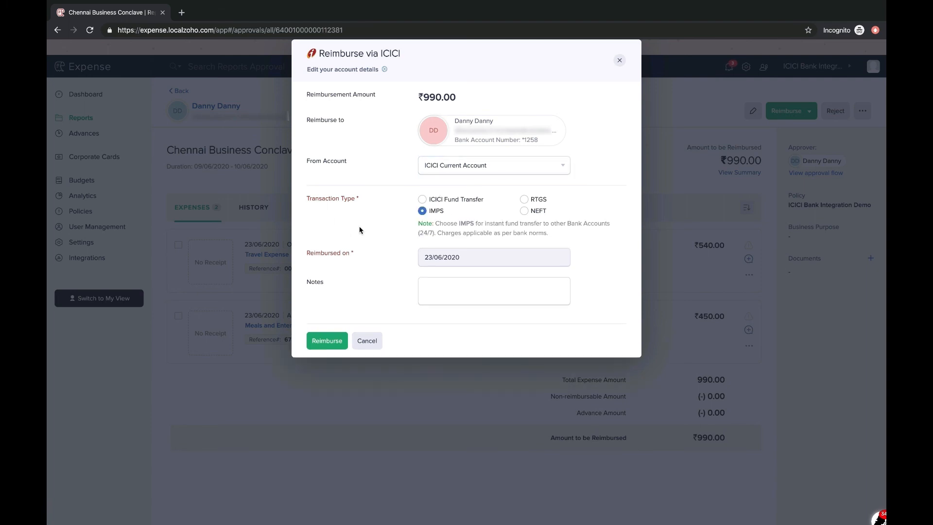
left_click(313, 343)
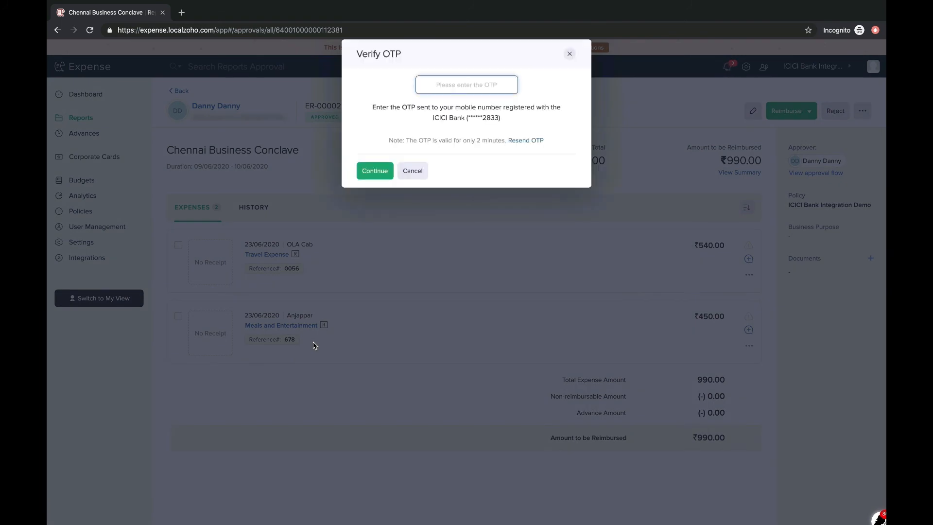
left_click(370, 172)
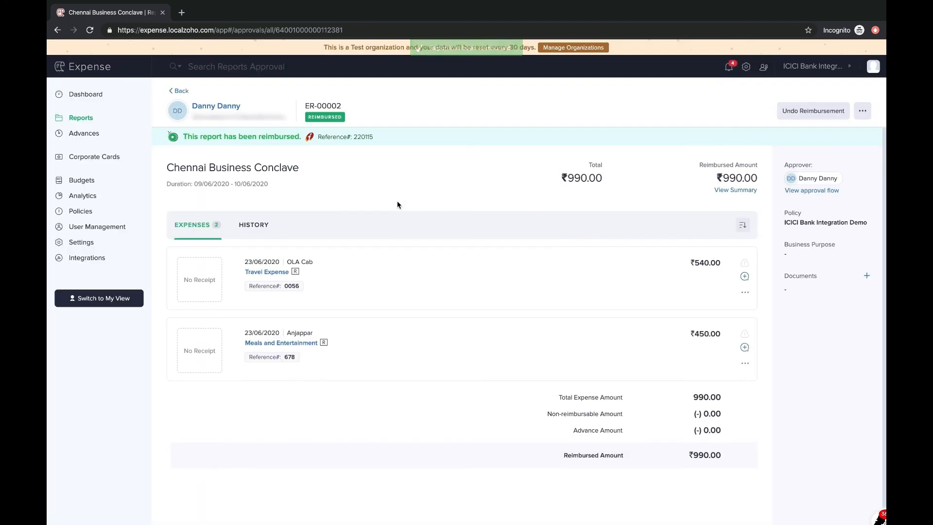
left_click(179, 91)
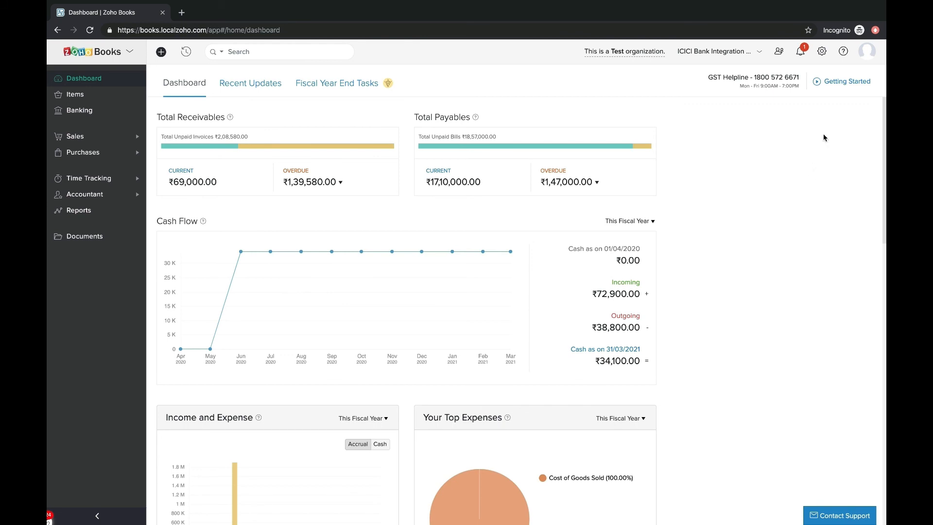
Step: Add the ICICI Current Account for bank statement feeds under Vendor Payments, with a start date
left_click(822, 54)
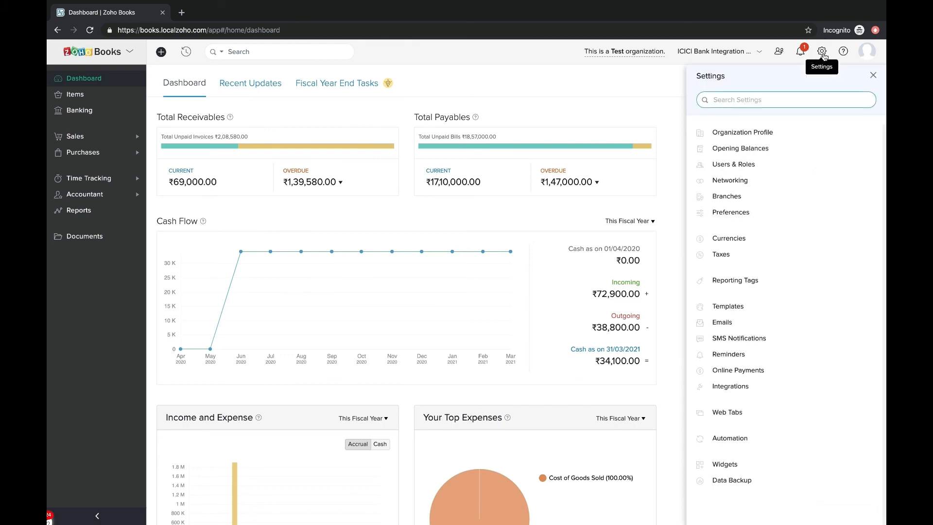
left_click(748, 374)
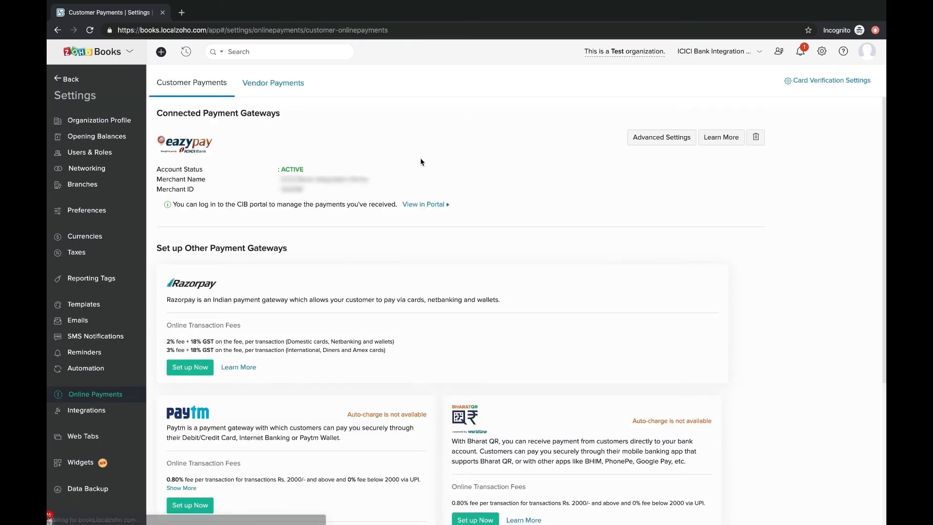
left_click(279, 88)
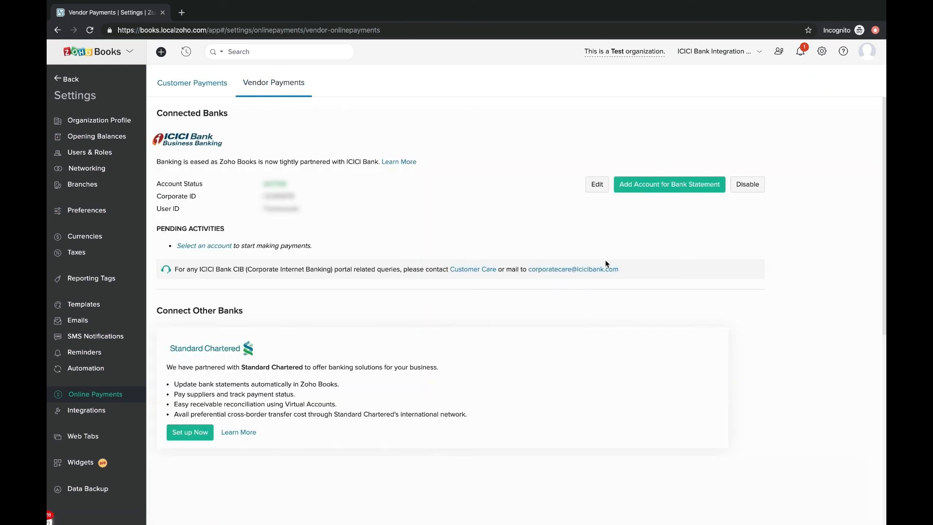
left_click(635, 189)
left_click(541, 119)
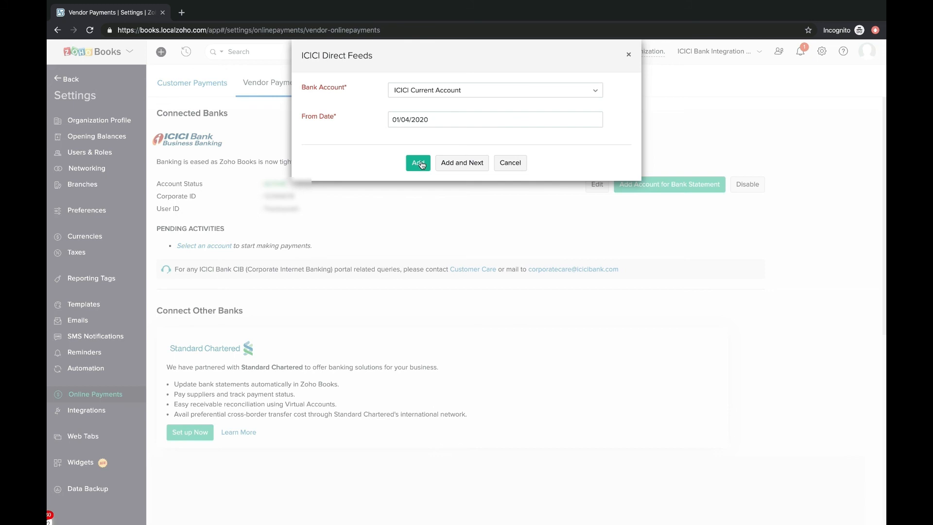
left_click(420, 163)
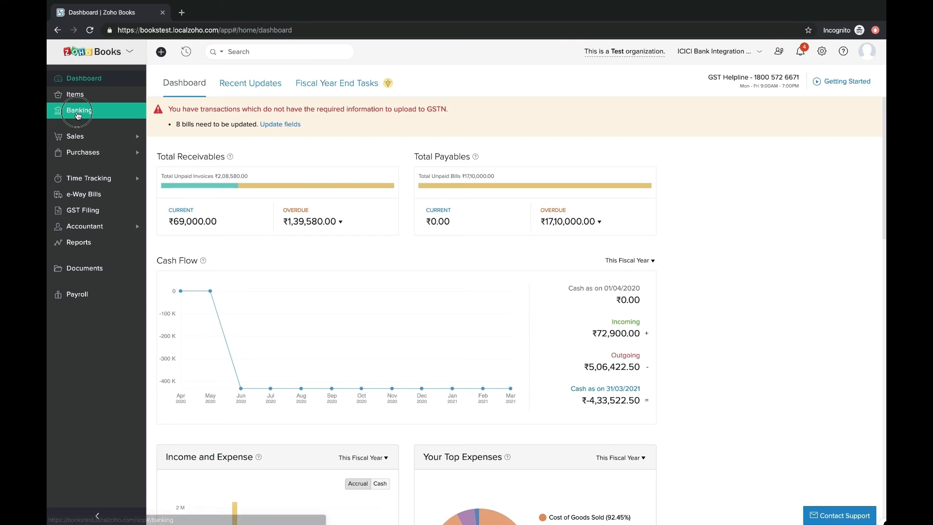
Step: View the Current Account's uncategorized transactions and fetch its live balance of ₹7,94,644.07
left_click(78, 113)
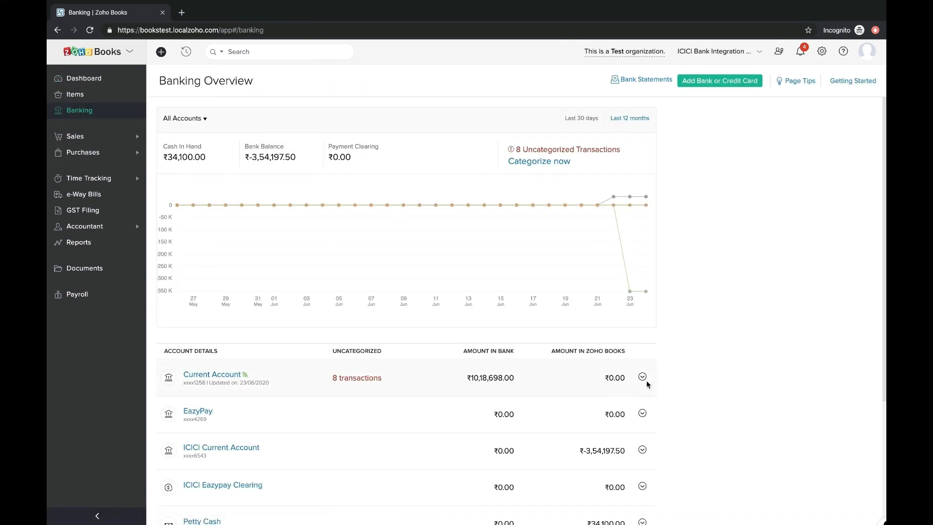
left_click(642, 377)
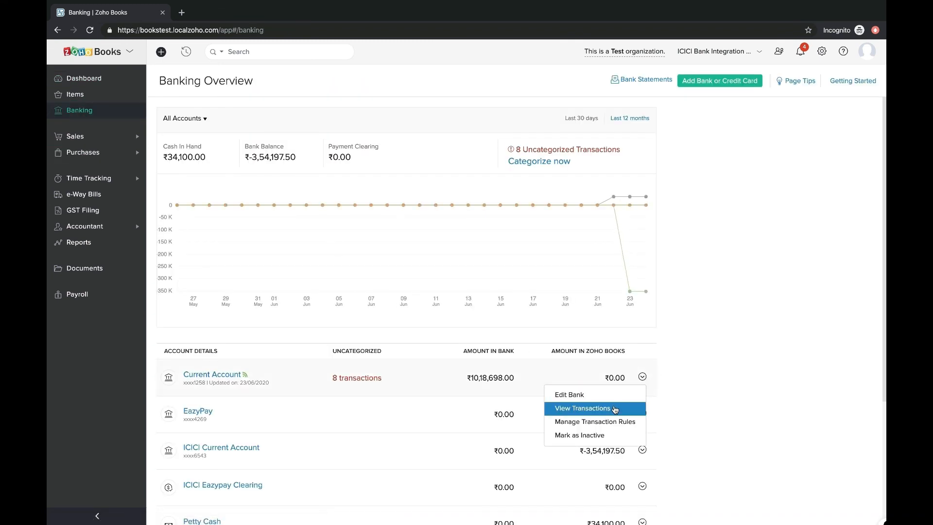
left_click(614, 409)
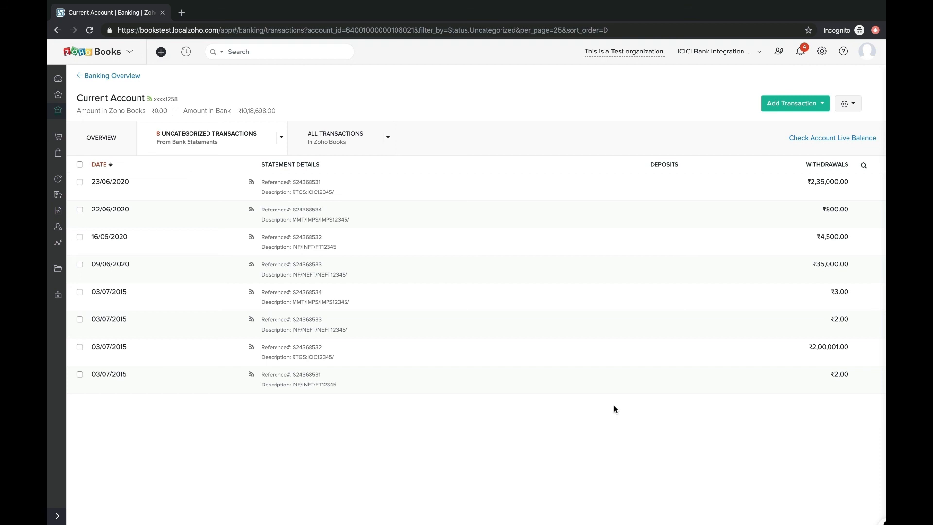
left_click(838, 142)
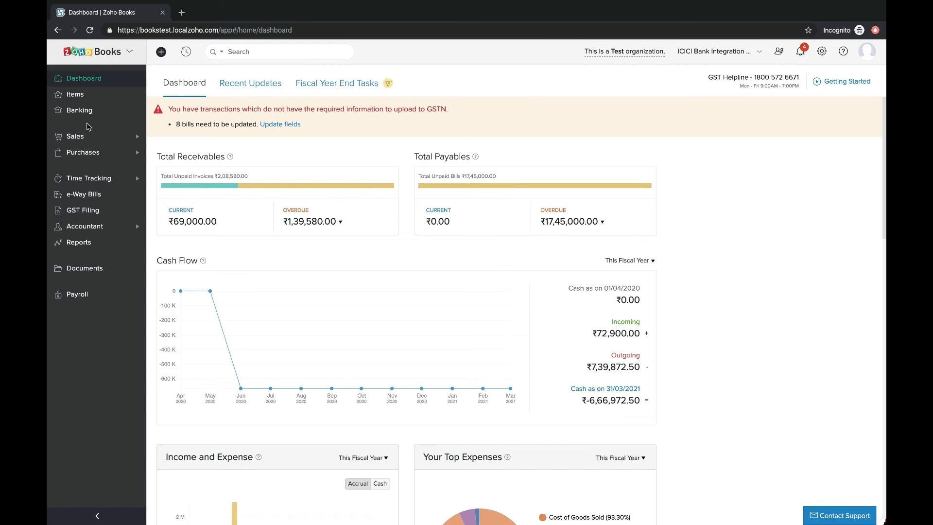
Step: Match the 22/06/2020 ₹800 withdrawal to its vendor payment and the ₹35,000 one to Mcmillan Mills
left_click(83, 117)
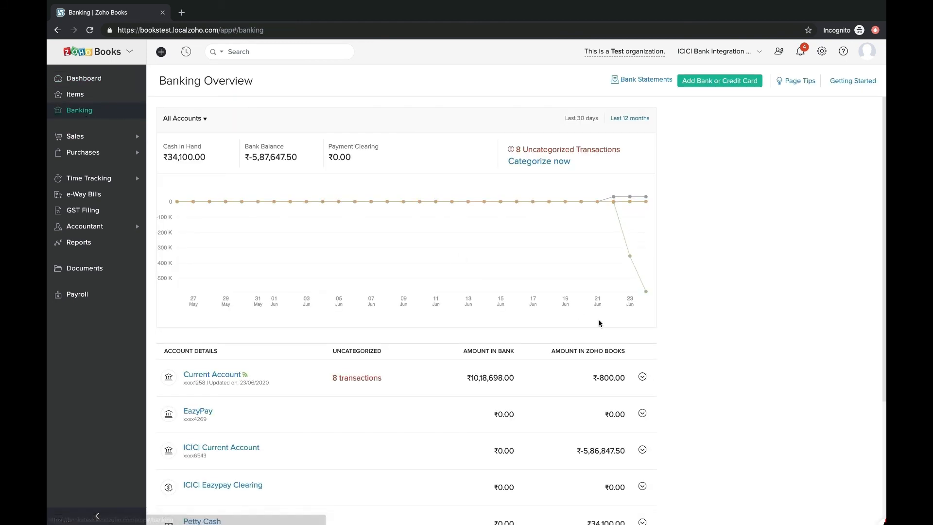
left_click(641, 377)
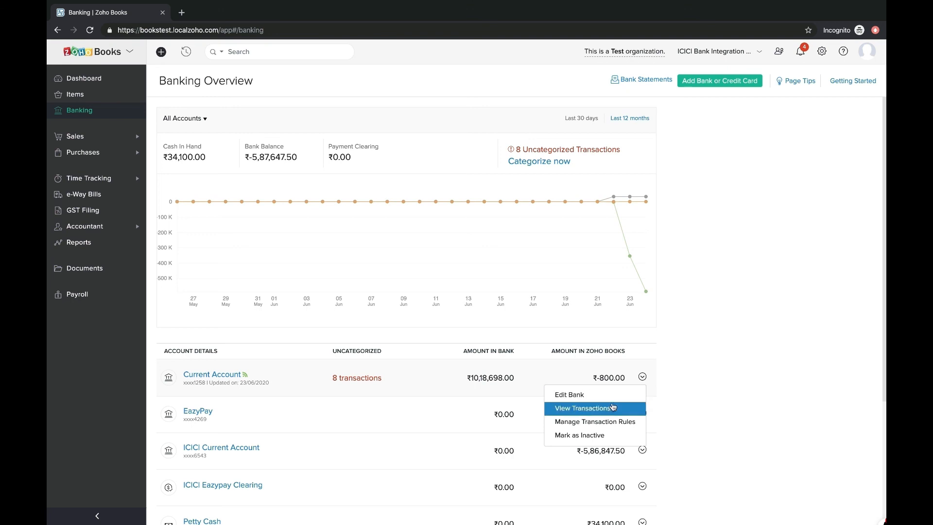
left_click(611, 405)
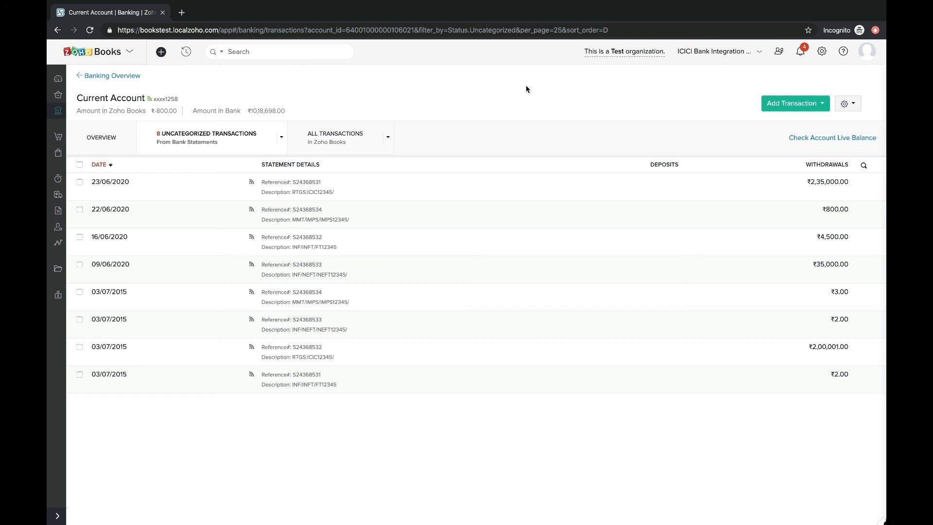
left_click(441, 212)
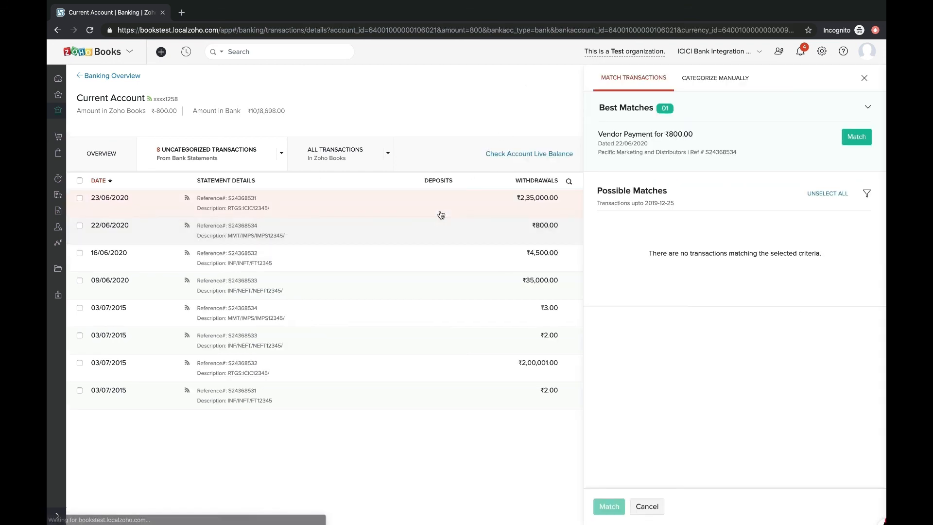
left_click(850, 140)
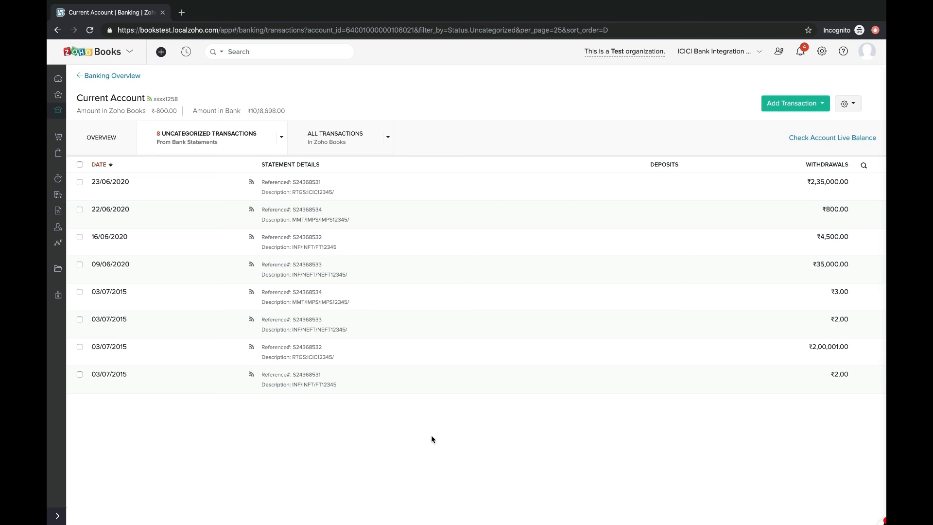
left_click(472, 283)
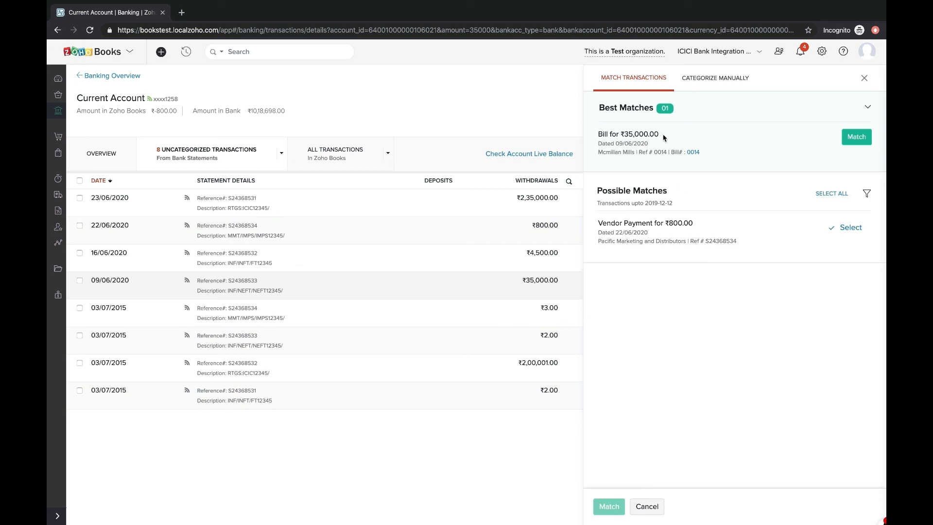
left_click(853, 137)
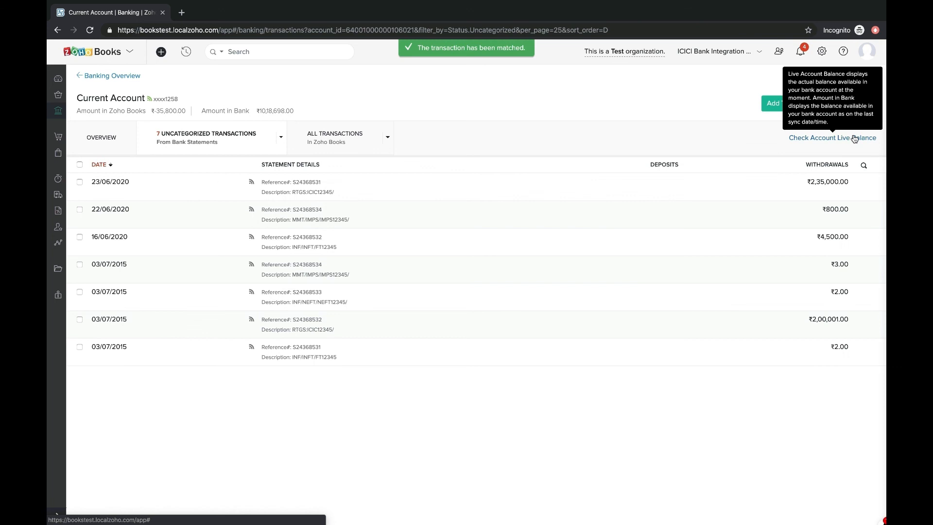
Step: Unmatch the 09/06/2020 ₹35,000 payment from its bank statement line and confirm
left_click(339, 141)
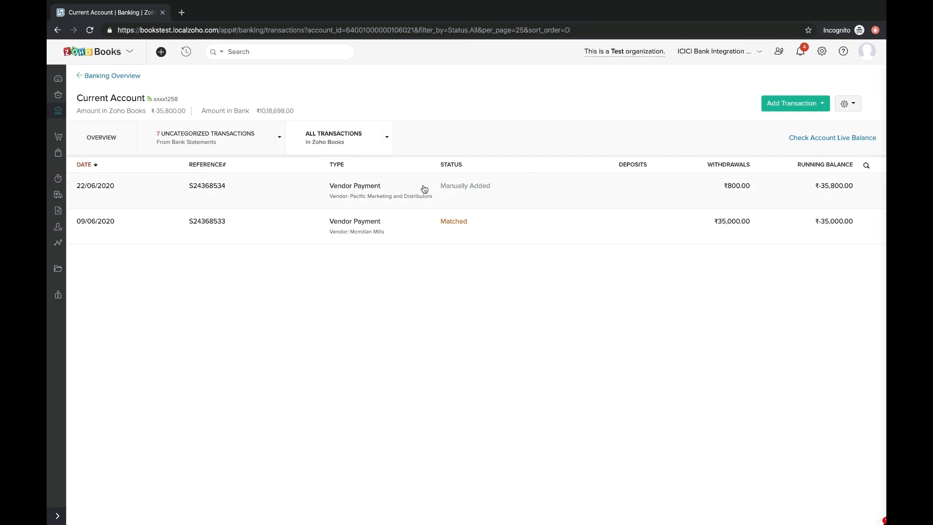
left_click(526, 218)
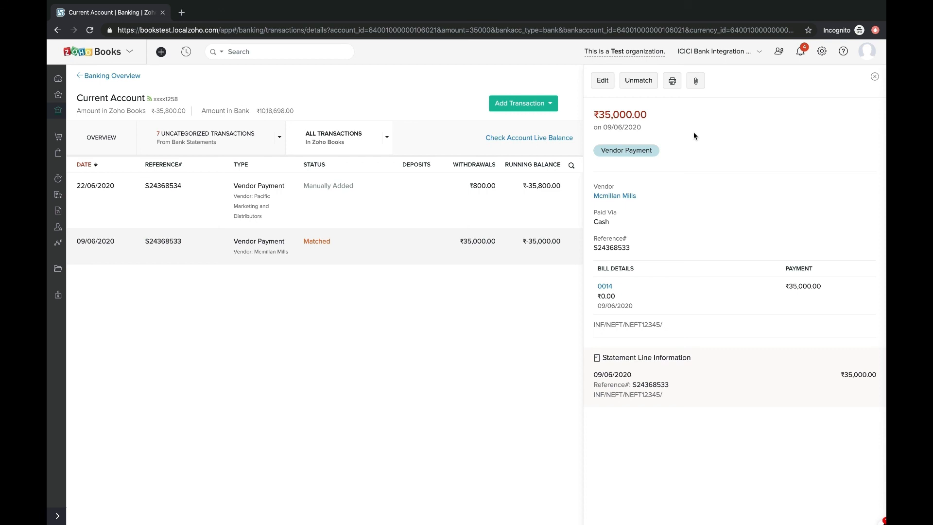
left_click(638, 81)
left_click(424, 91)
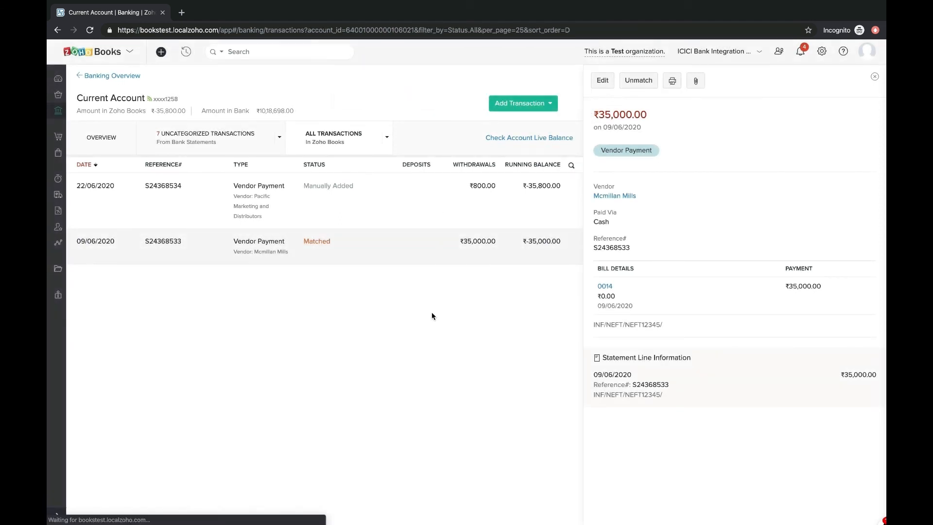
left_click(208, 144)
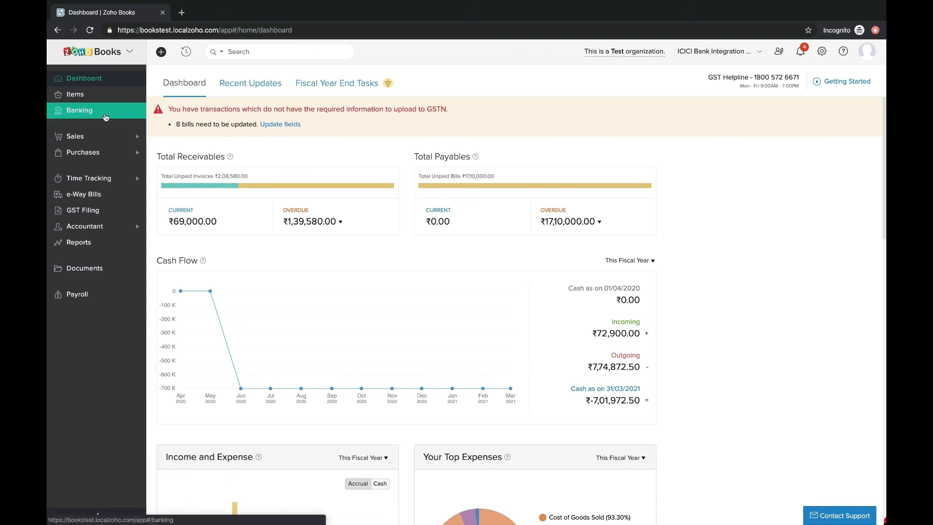
Step: Open the ICICI loan application form and tick its Terms and Conditions checkbox
left_click(105, 117)
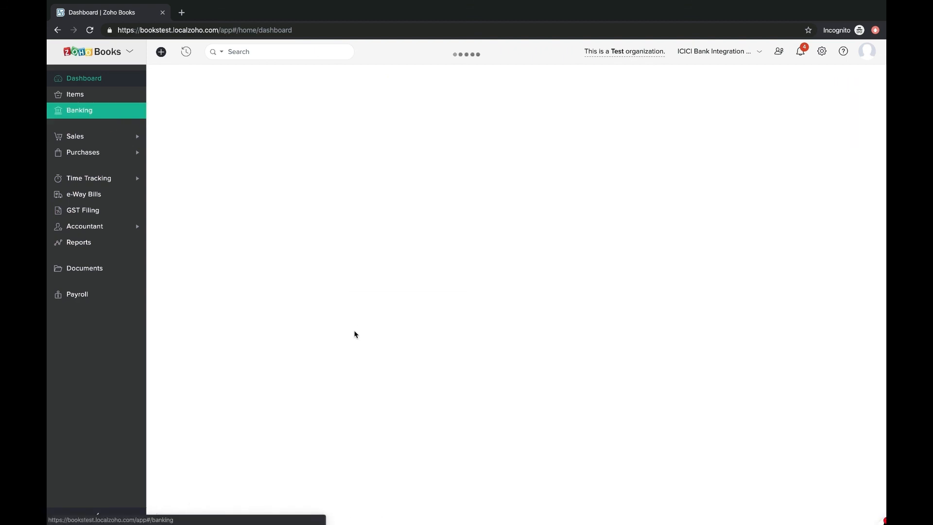
scroll(358, 343, "down", 4)
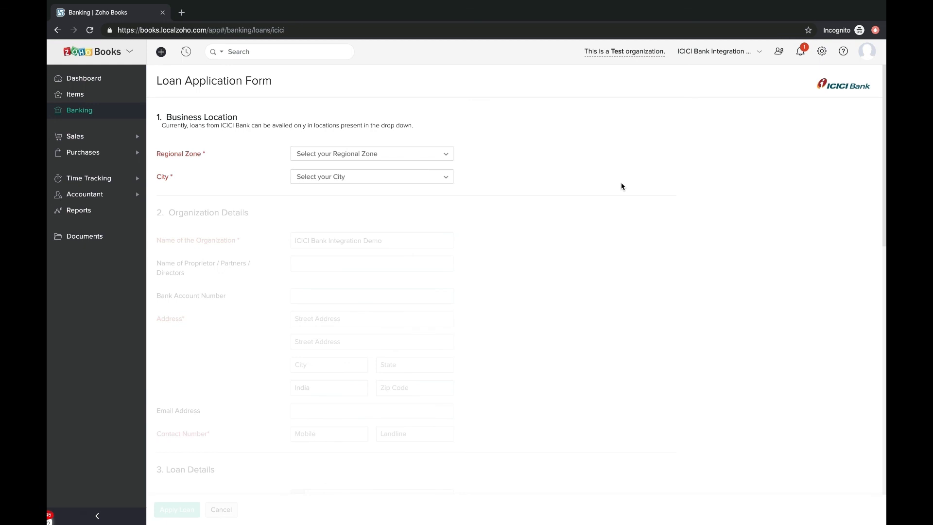
scroll(494, 217, "down", 1)
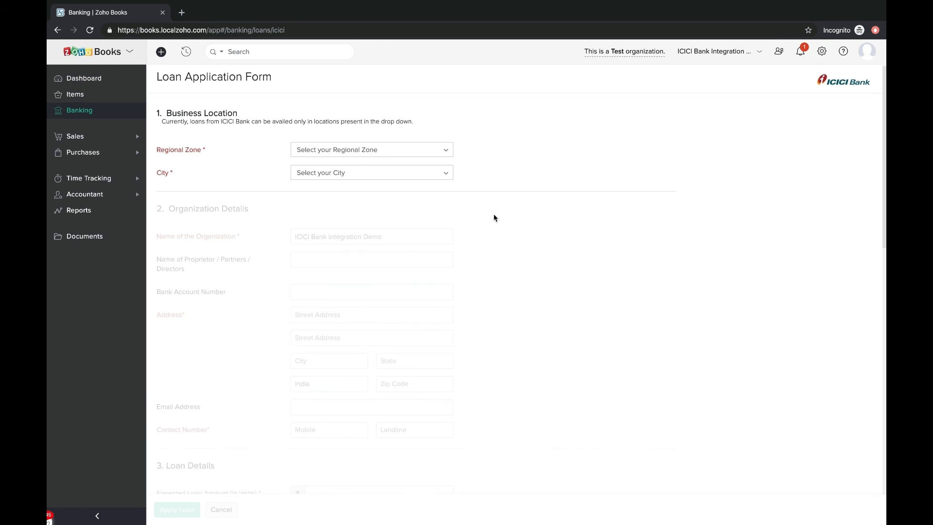
scroll(493, 215, "down", 3)
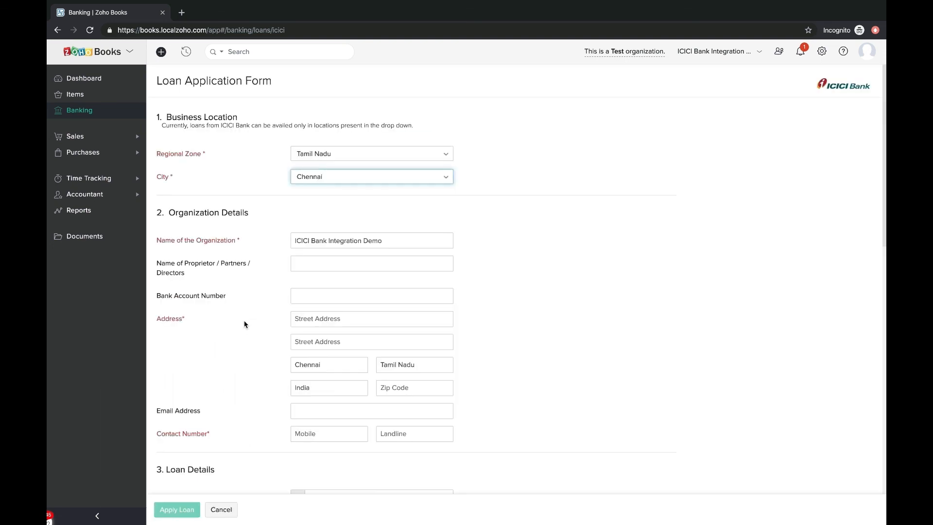
scroll(241, 328, "down", 15)
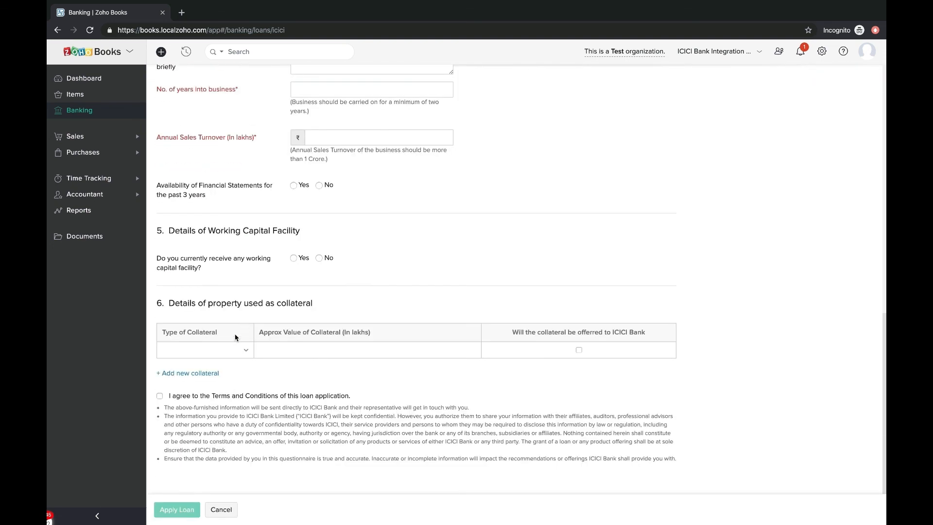
left_click(159, 397)
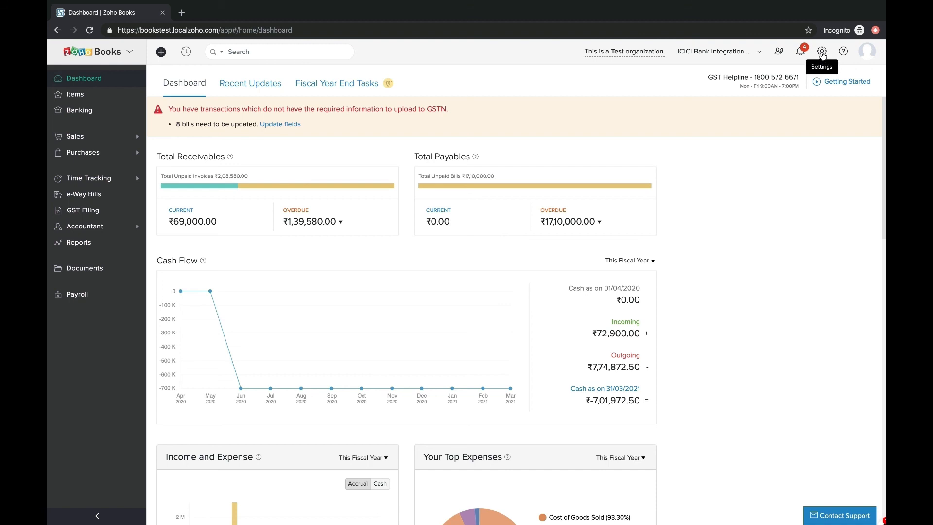
Step: Request a new ICICI current account from Vendor Payments settings and proceed with the prefilled form
left_click(822, 57)
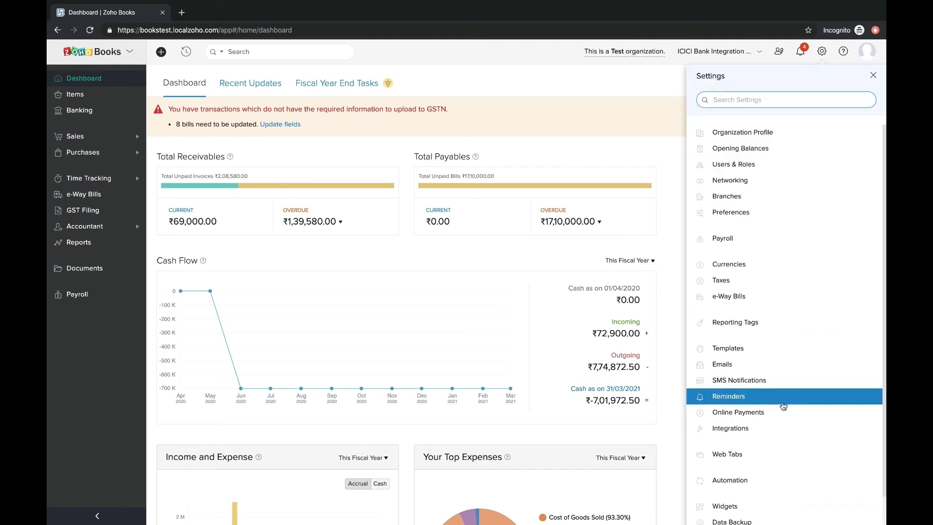
left_click(779, 412)
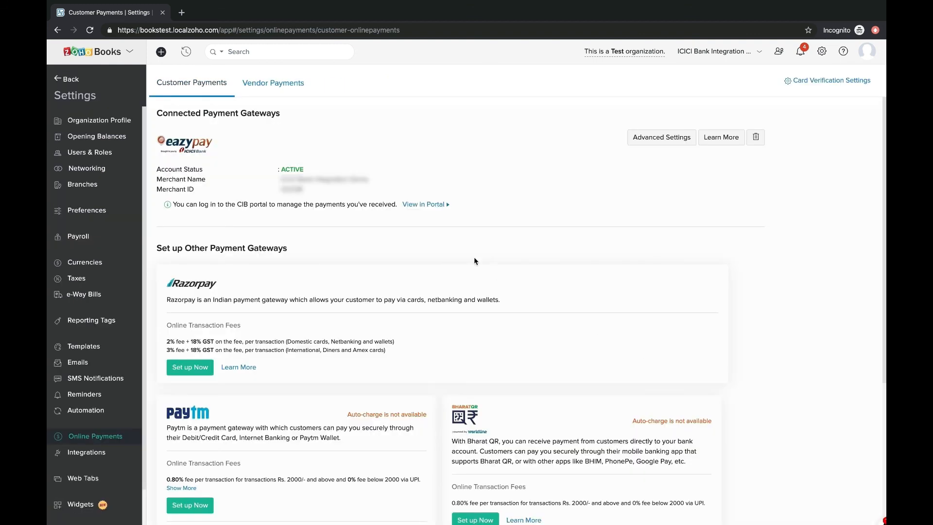
left_click(273, 86)
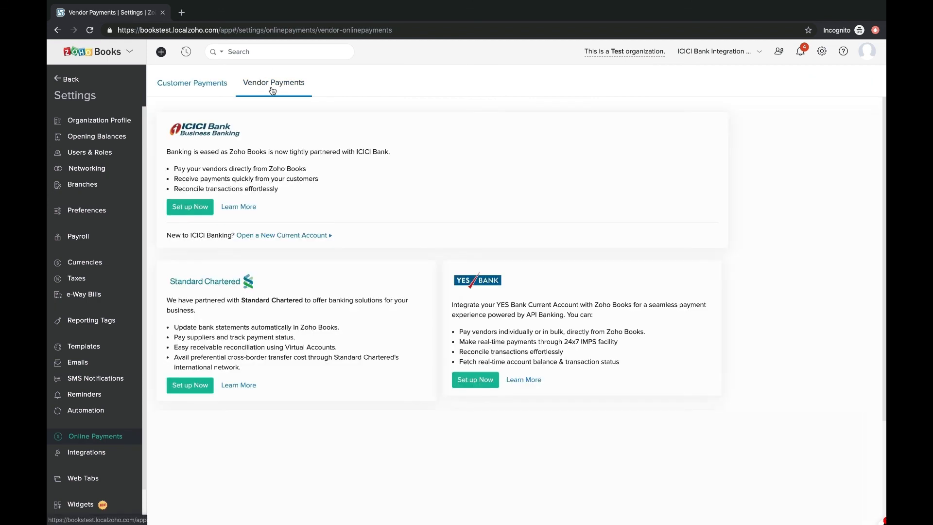
left_click(282, 236)
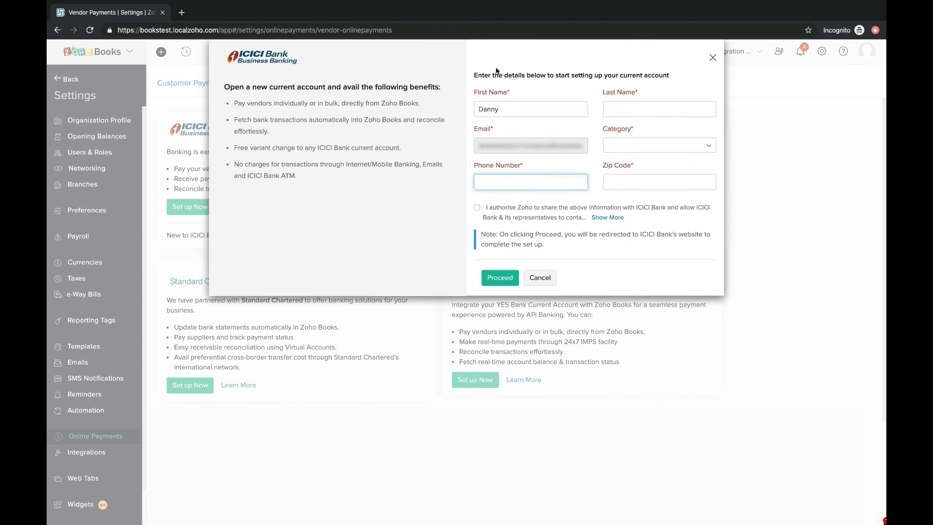
left_click(499, 279)
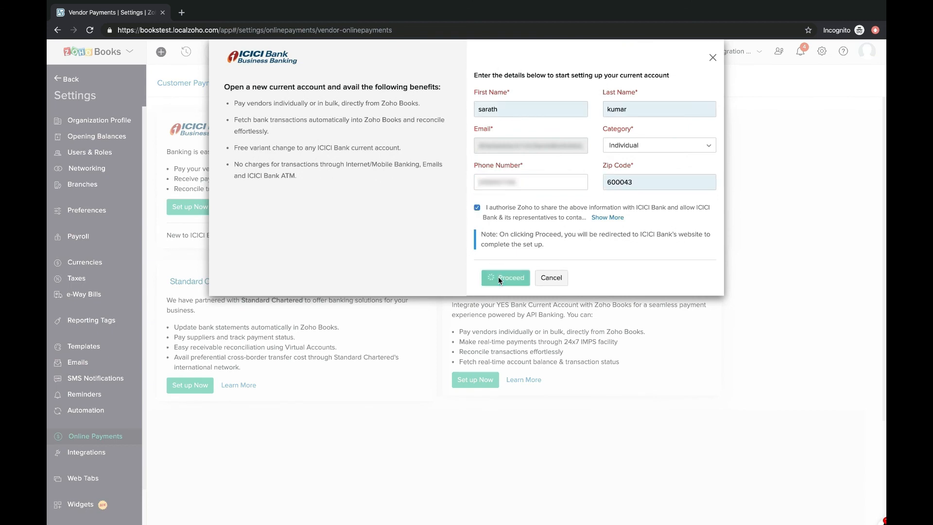